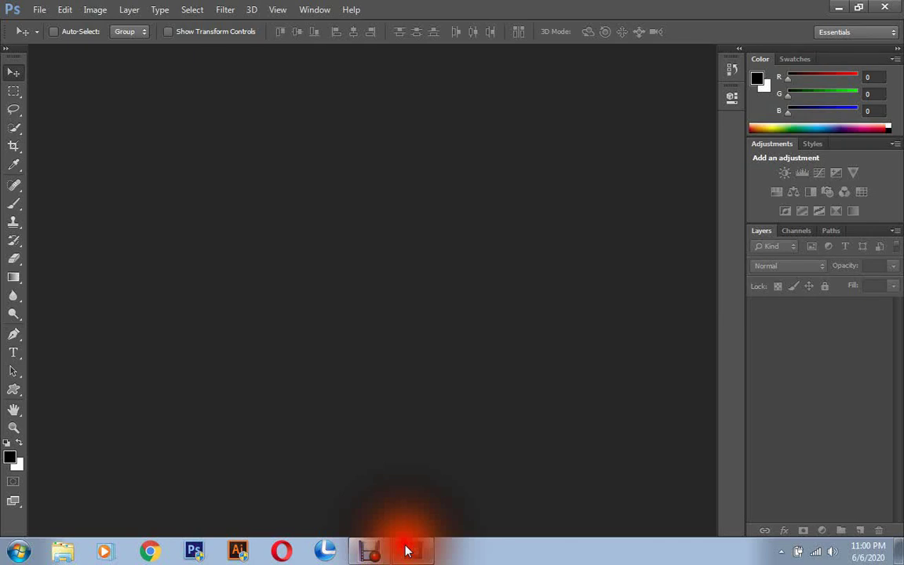
Bring Photoshop to the front and begin a new document, cancelling the first attempt
left_click(407, 551)
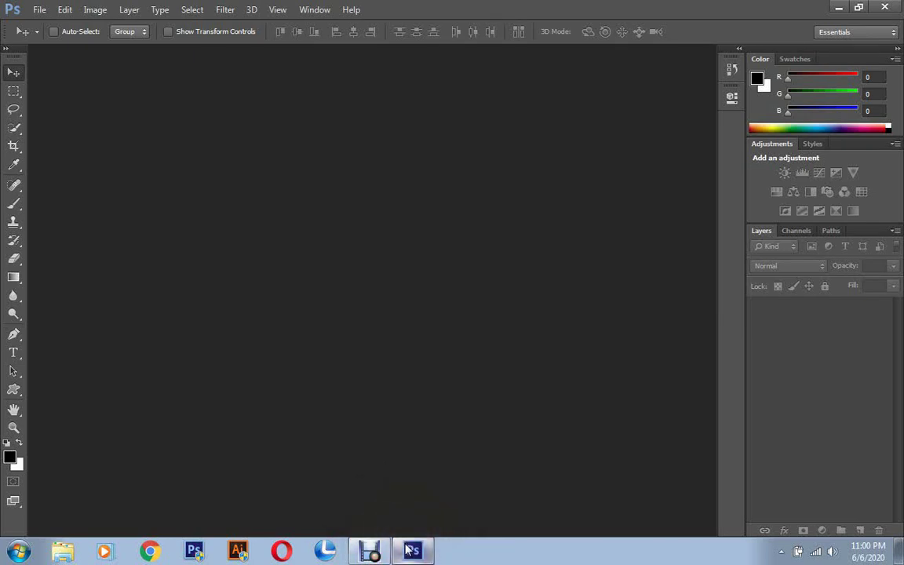
left_click(408, 551)
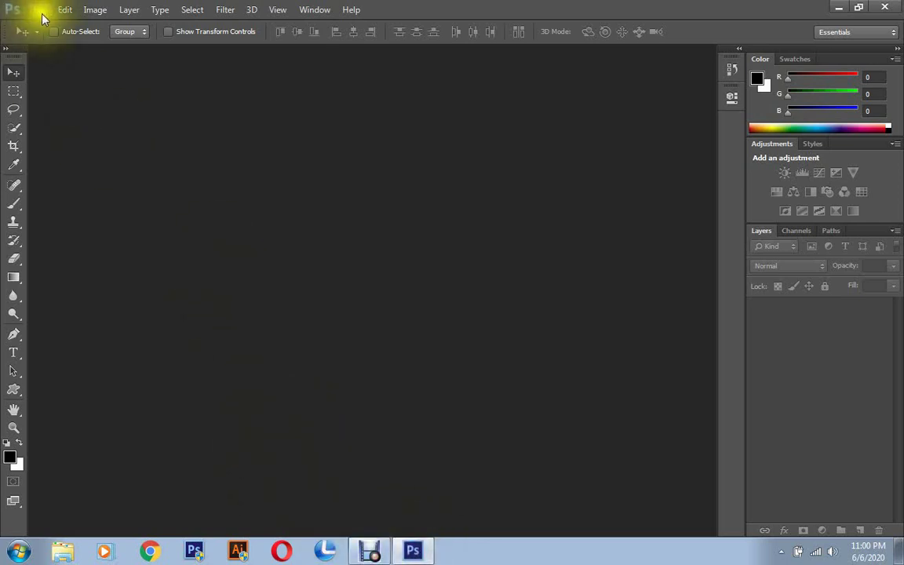
left_click(39, 18)
left_click(40, 17)
left_click(39, 10)
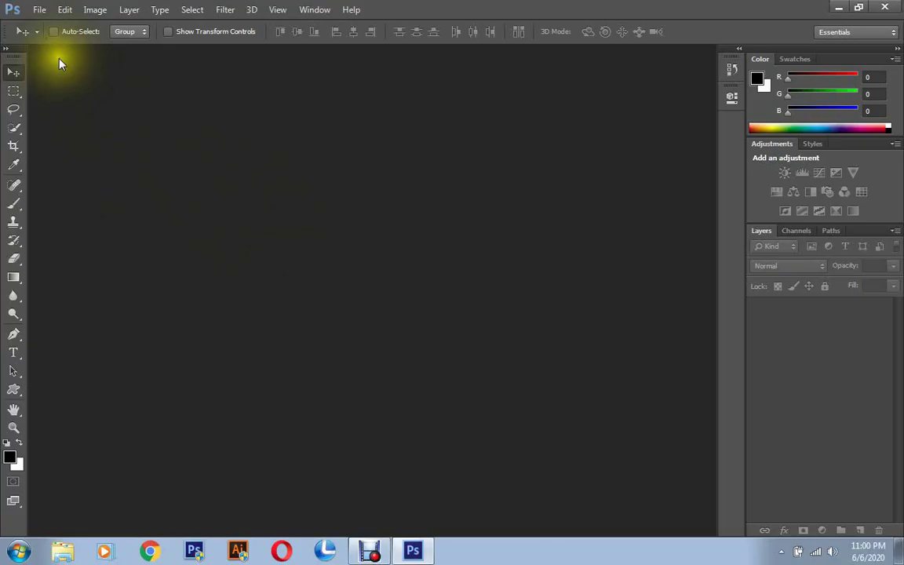
left_click(39, 10)
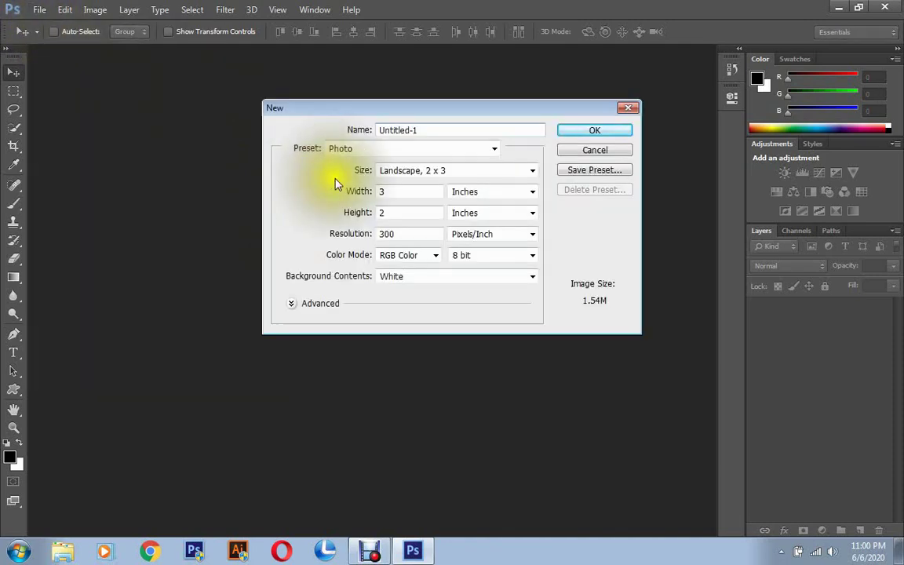
left_click(429, 149)
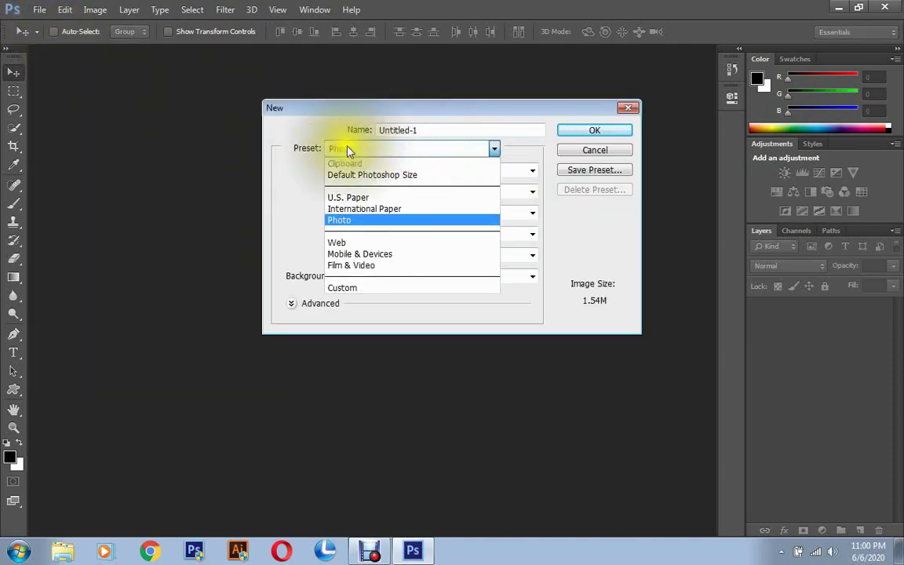
left_click(265, 149)
left_click(585, 150)
Create a white 3 × 2 inch, 300 ppi document from the Photo preset
left_click(41, 10)
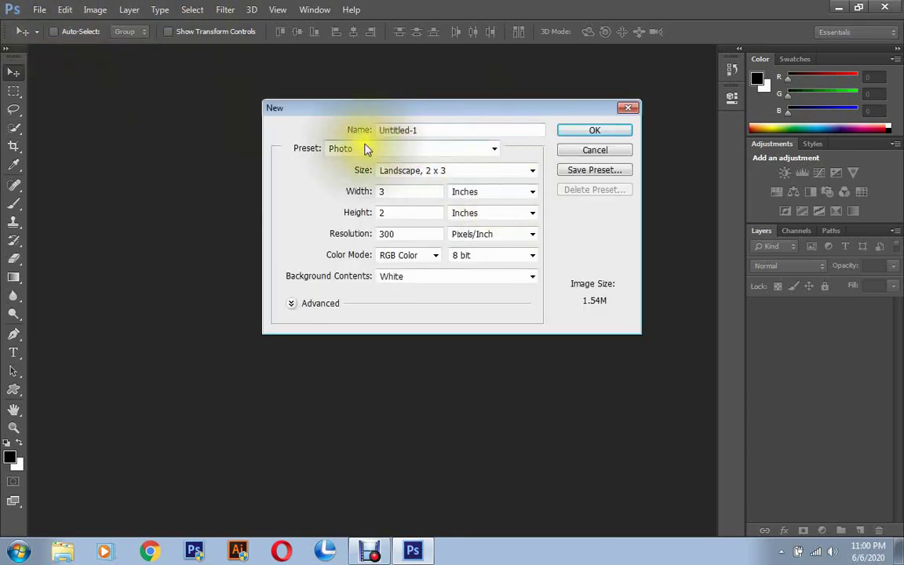
left_click(367, 149)
left_click(359, 220)
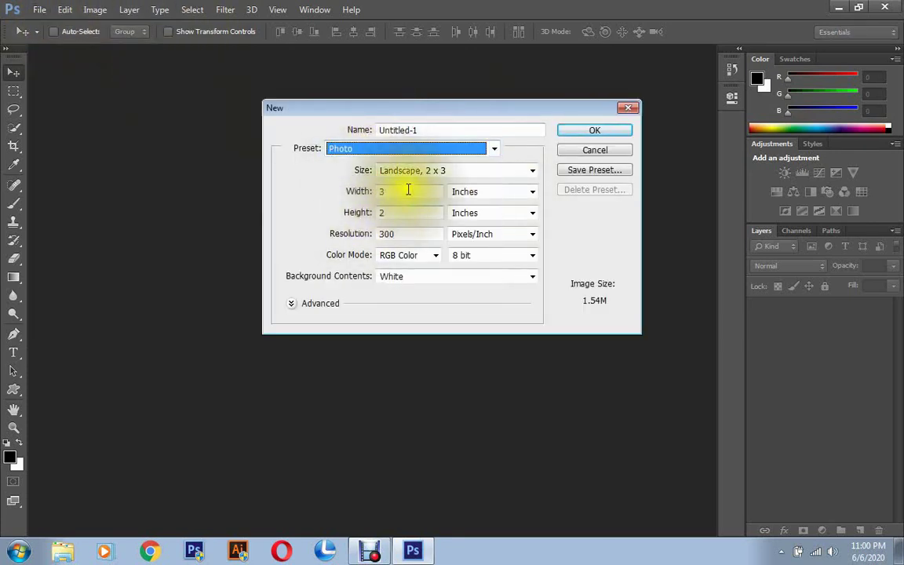
left_click(586, 132)
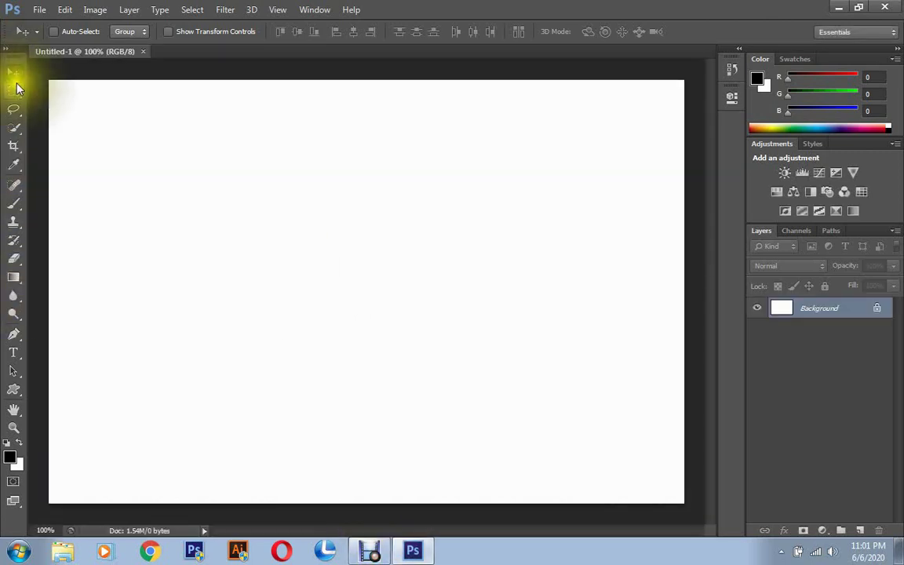
left_click(16, 89)
left_click(13, 72)
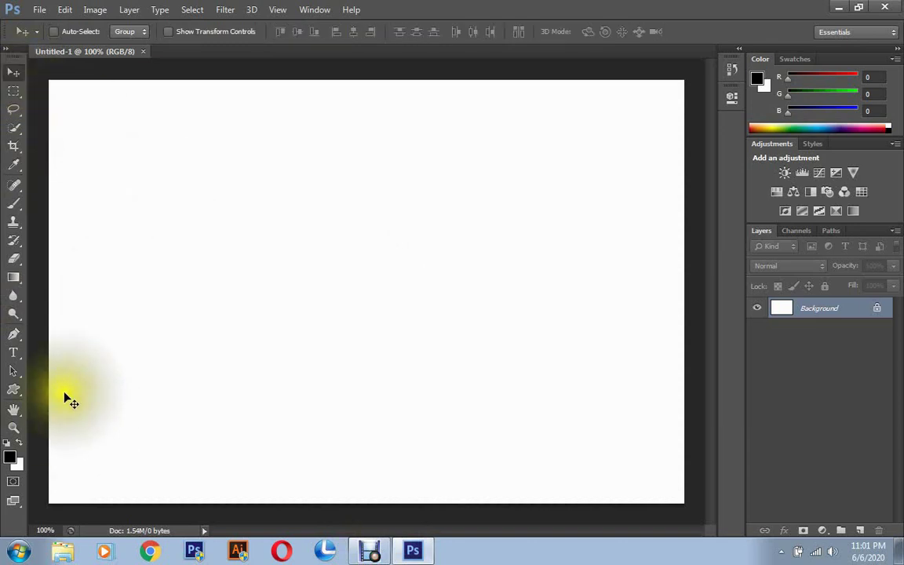
Select the Custom Shape tool and open the Shape picker library
left_click(11, 393)
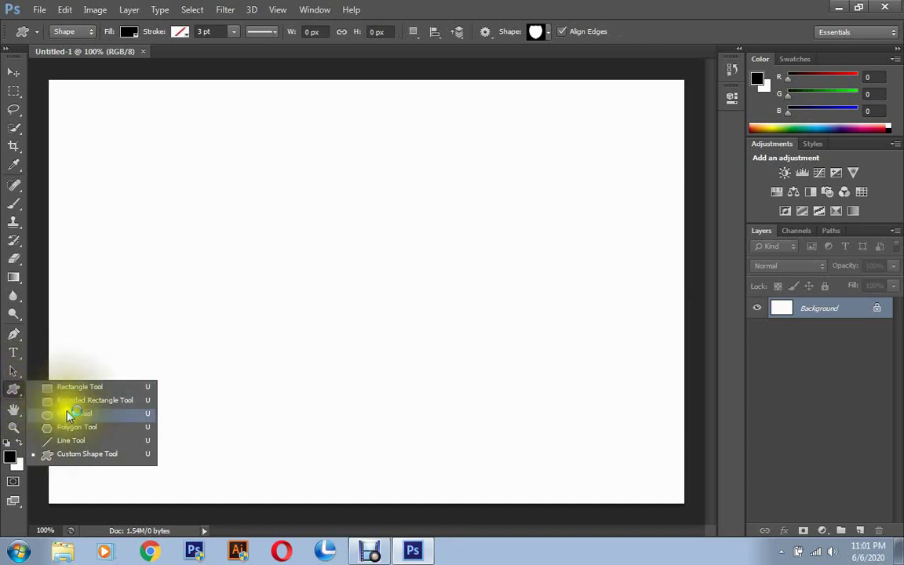
left_click(106, 455)
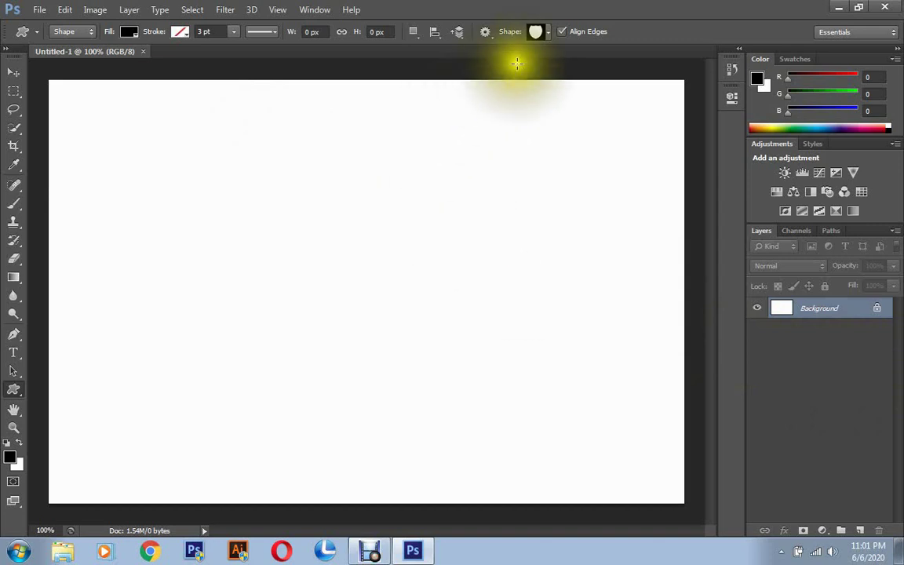
left_click(536, 31)
scroll(555, 63, "down", 3)
scroll(573, 74, "down", 3)
scroll(593, 86, "down", 3)
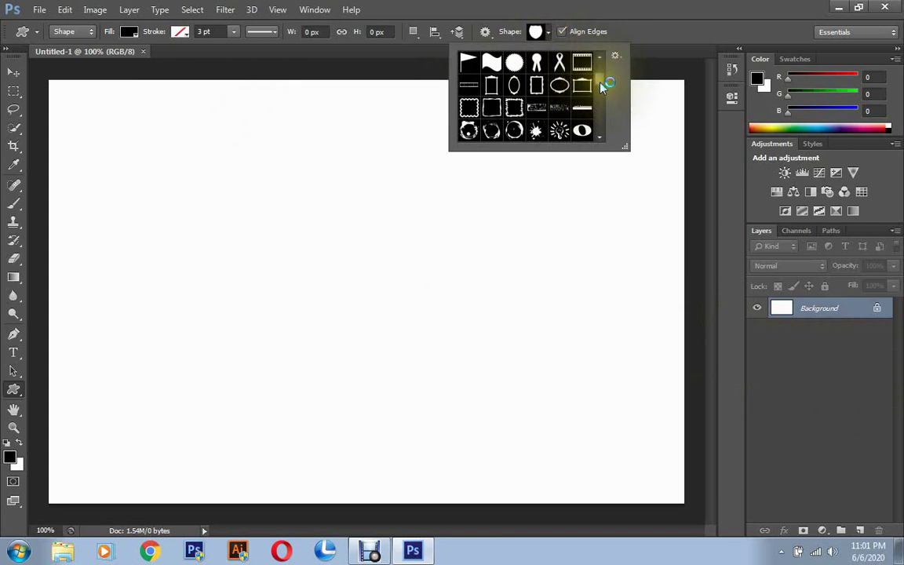
Scroll the shape library to the shield shapes and pick the shield
left_click_drag(602, 87, 598, 119)
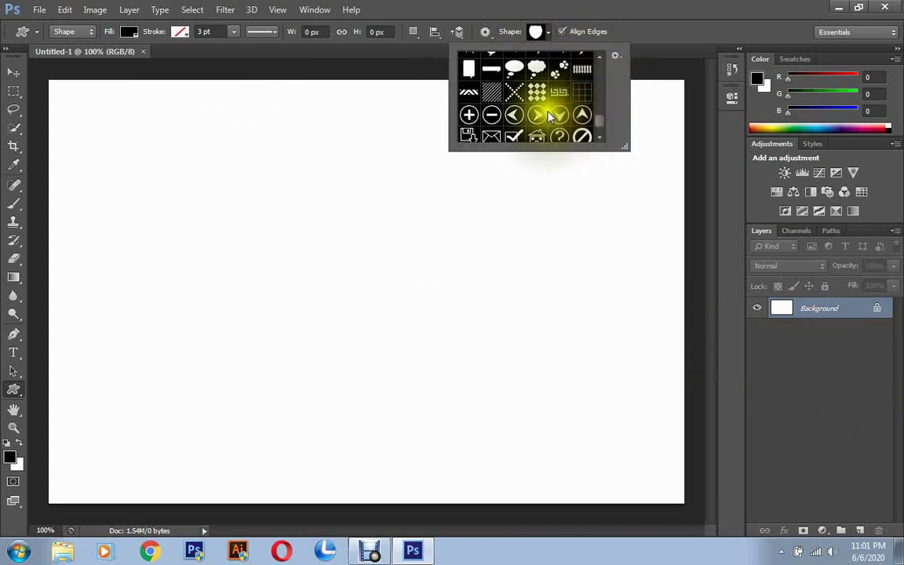
scroll(549, 116, "up", 3)
scroll(545, 112, "down", 2)
scroll(540, 109, "up", 2)
scroll(539, 108, "up", 1)
scroll(541, 102, "up", 2)
scroll(543, 96, "down", 3)
scroll(541, 98, "down", 3)
scroll(538, 100, "up", 3)
scroll(533, 102, "up", 4)
scroll(532, 98, "up", 2)
left_click(538, 90)
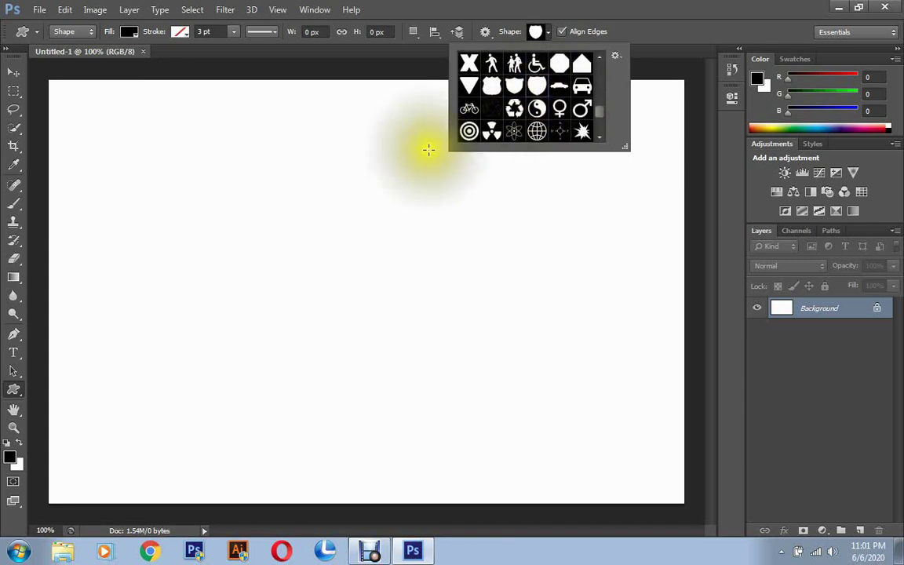
left_click(282, 148)
Draw a large black shield, move it lower, then draw three extra trial shields
mouse_move(272, 140)
left_mouse_down()
mouse_move(440, 292)
mouse_move(462, 385)
mouse_move(488, 383)
mouse_move(490, 371)
left_mouse_up()
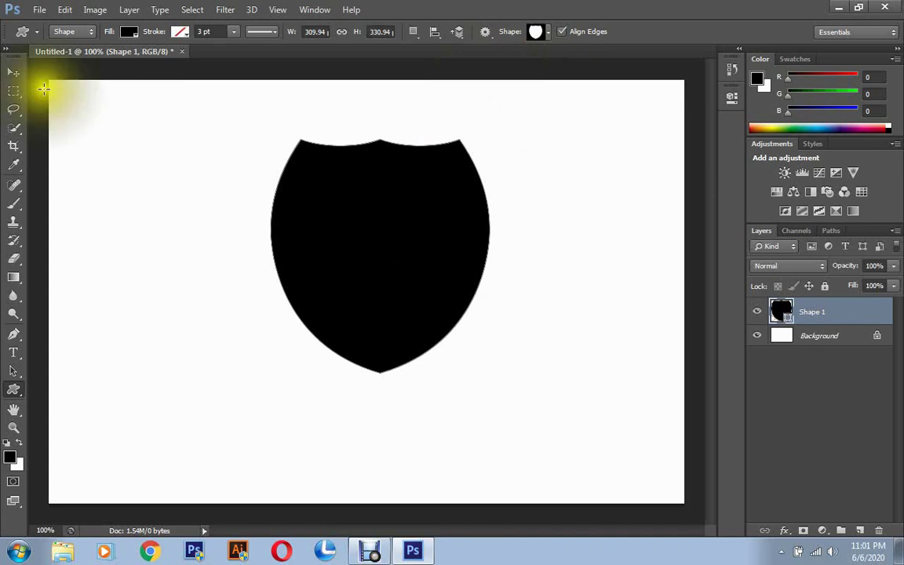
left_click(13, 72)
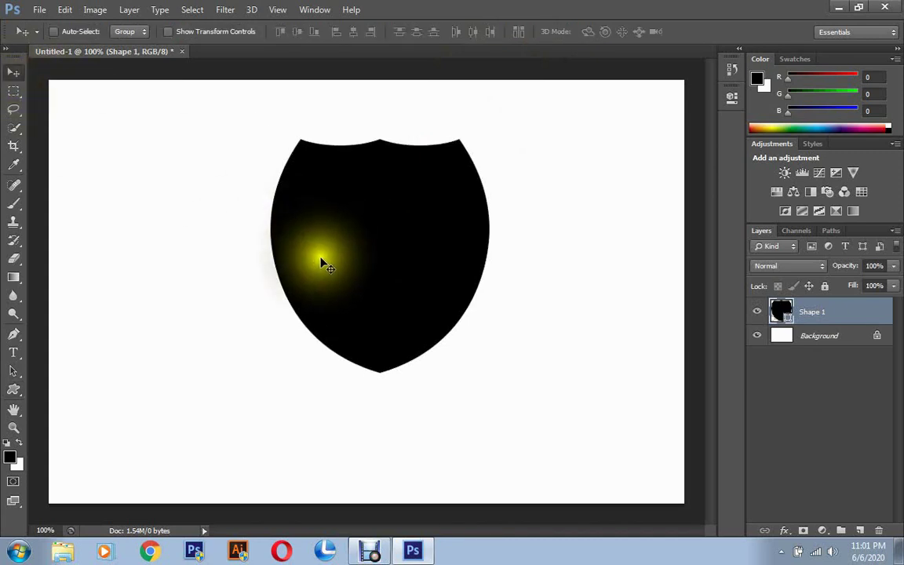
left_click_drag(320, 250, 320, 285)
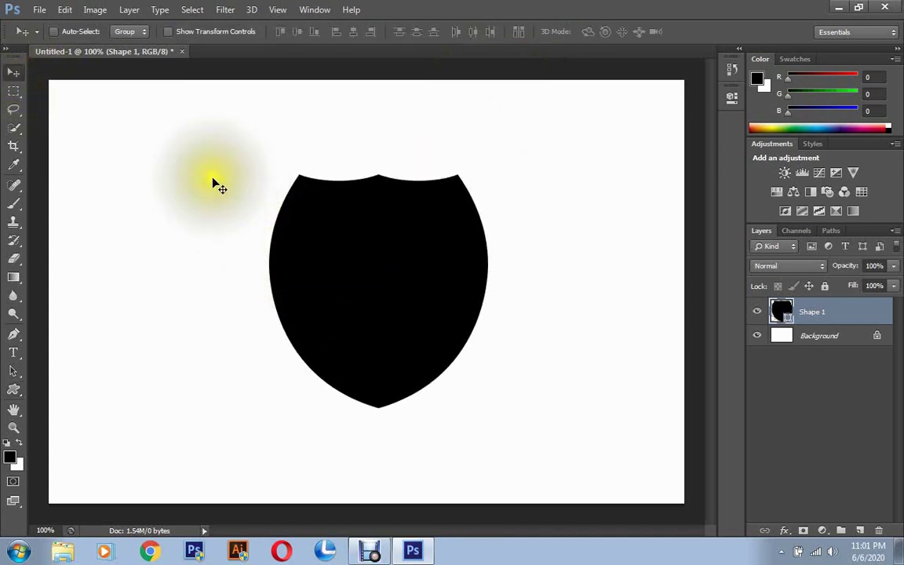
left_click(13, 390)
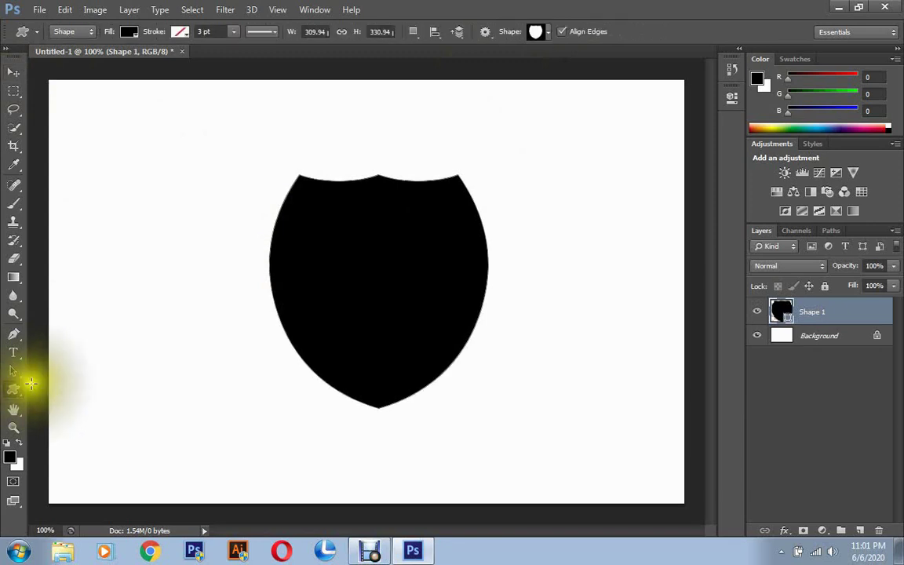
left_click_drag(102, 141, 178, 222)
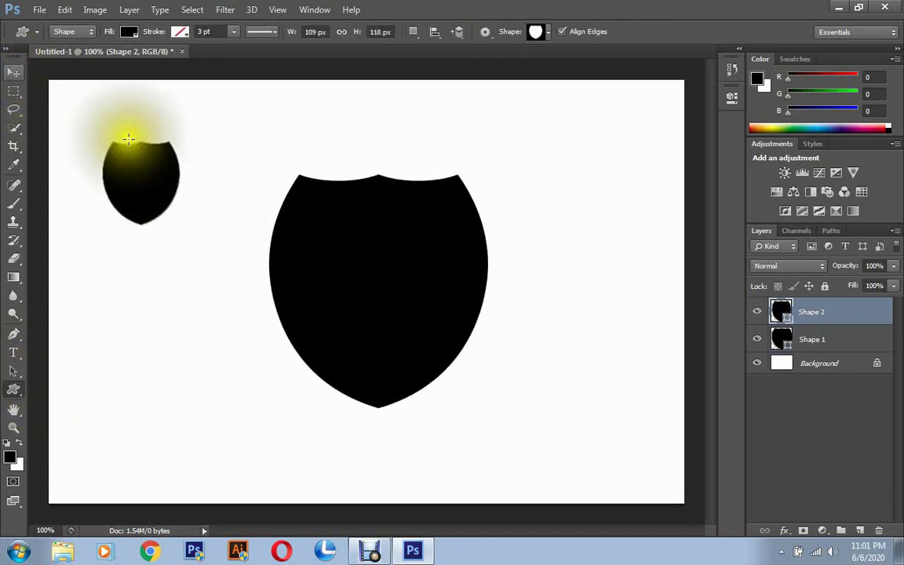
left_click_drag(198, 102, 355, 257)
left_click_drag(356, 256, 514, 383)
Delete the three extra shield layers, keeping only Shape 1
right_click(833, 315)
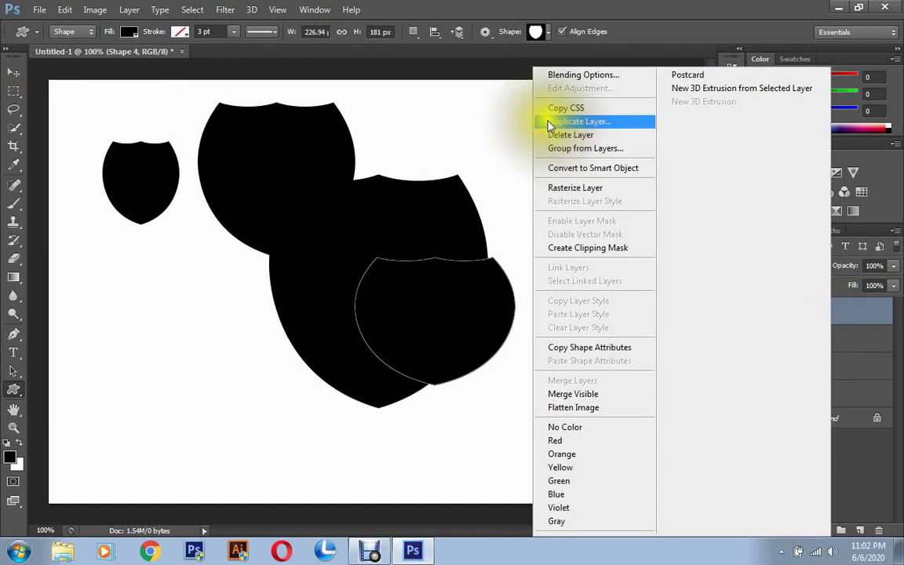
left_click(561, 133)
left_click(410, 214)
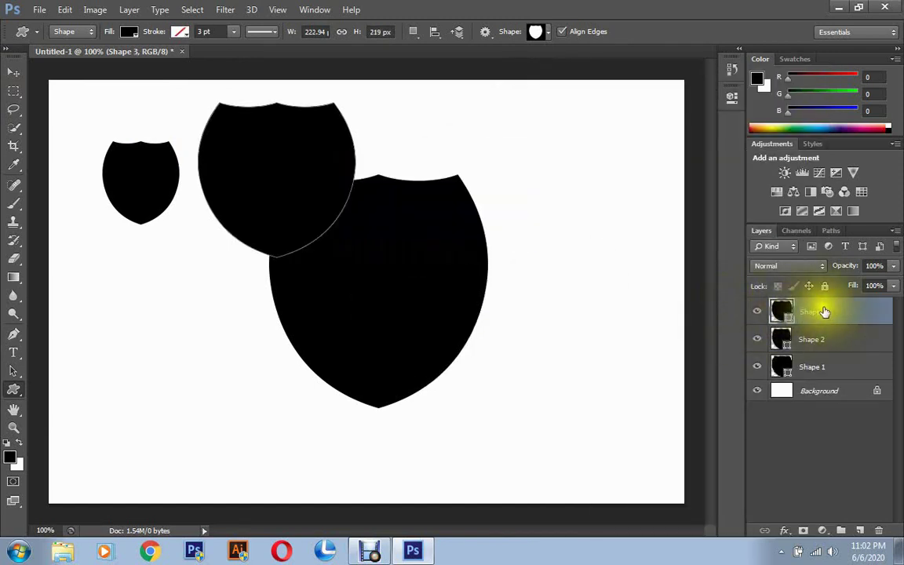
right_click(823, 309)
left_click(585, 137)
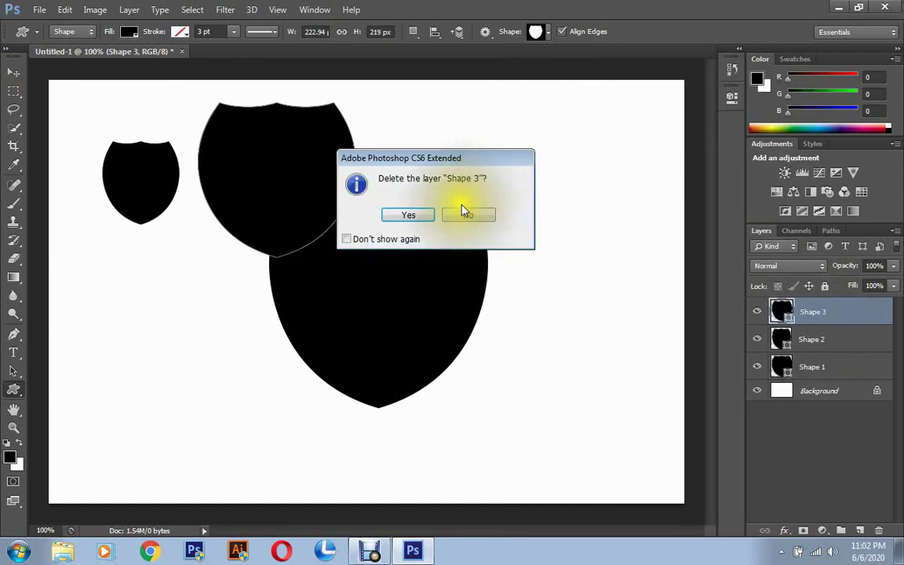
left_click(423, 214)
right_click(823, 310)
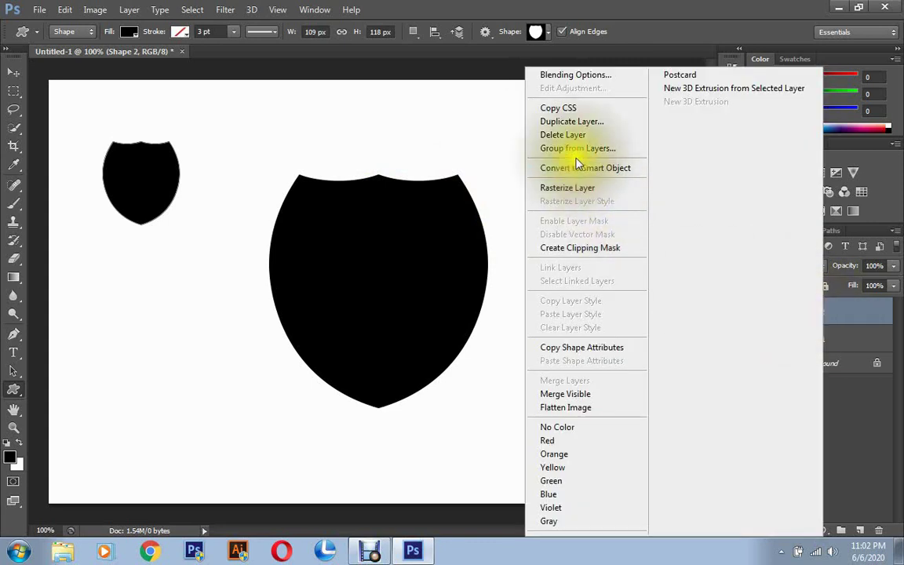
left_click(580, 135)
left_click(423, 216)
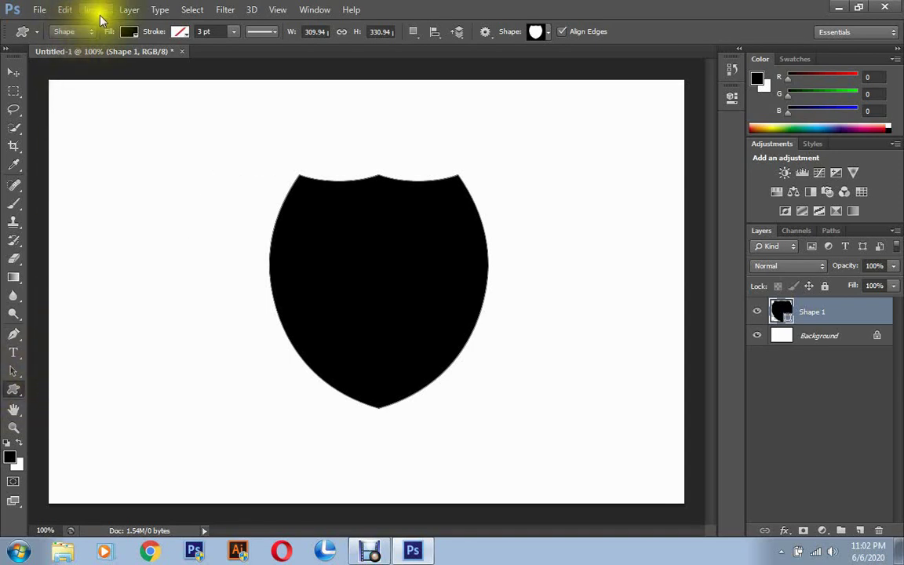
Try green, orange and orange-yellow fills on the shield, settling on sky blue
left_click(127, 35)
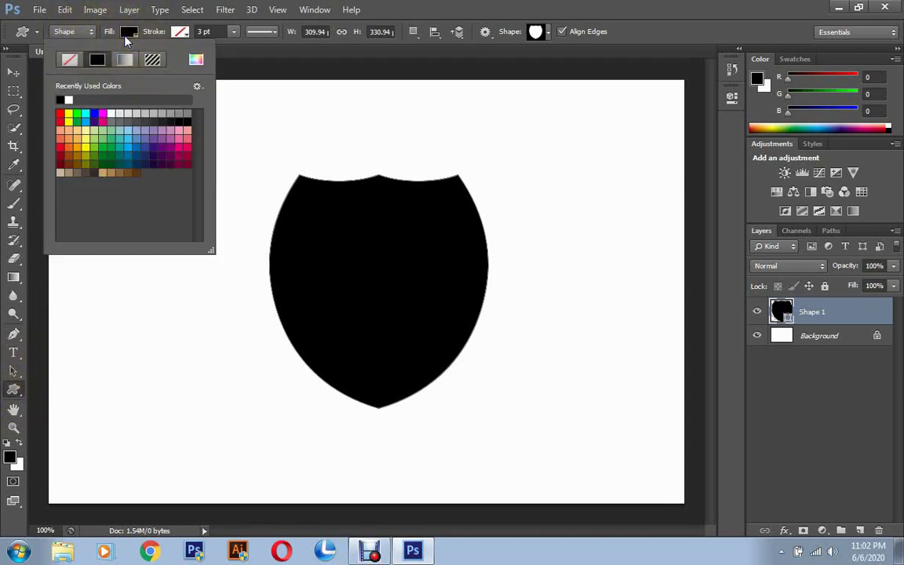
left_click(96, 131)
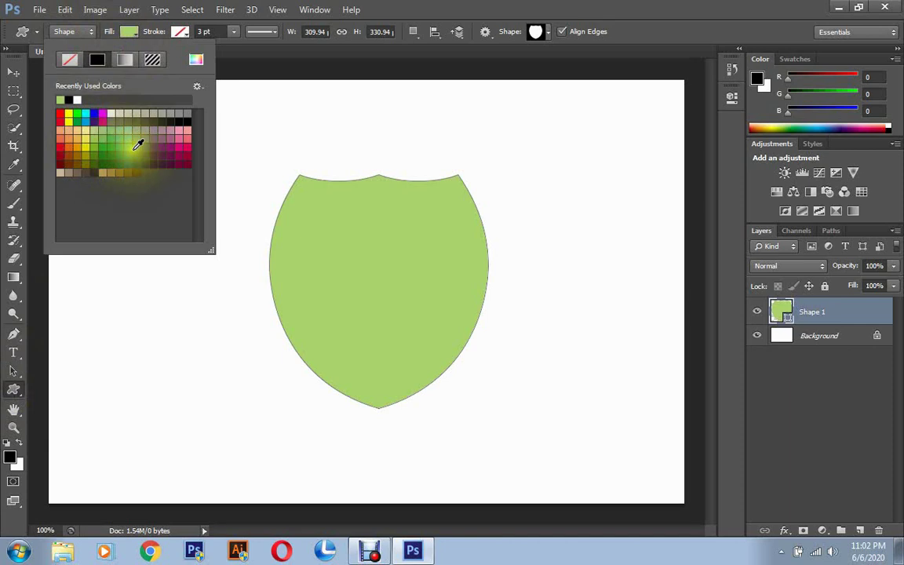
left_click(138, 141)
left_click(62, 143)
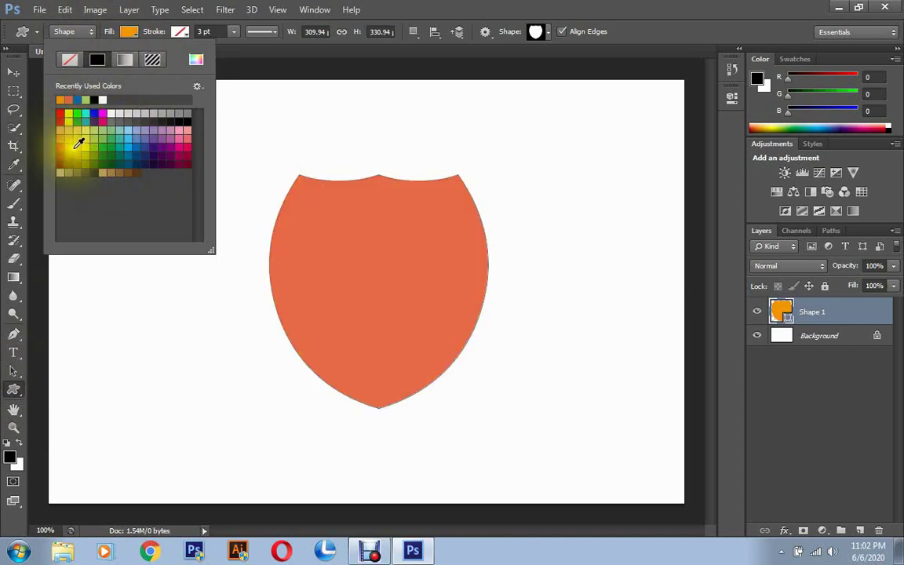
left_click(73, 145)
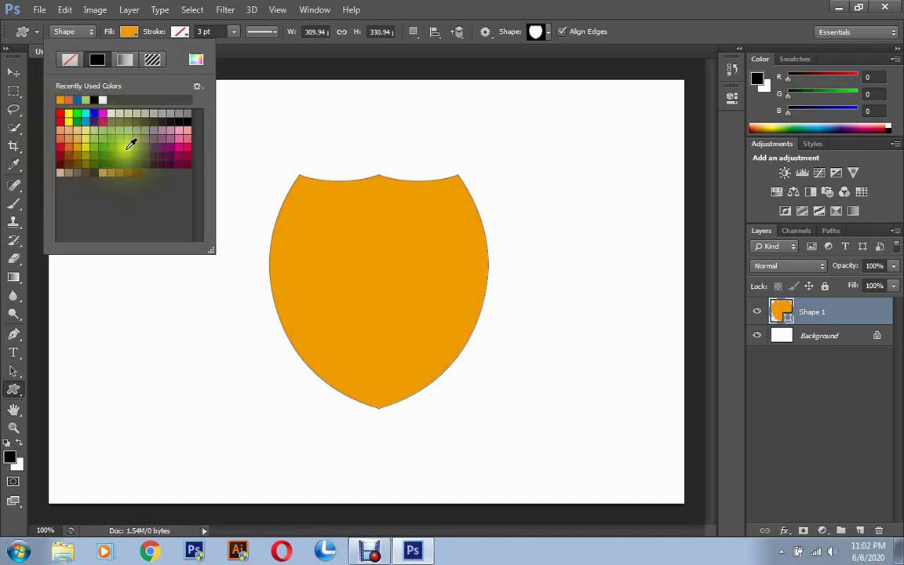
left_click(130, 140)
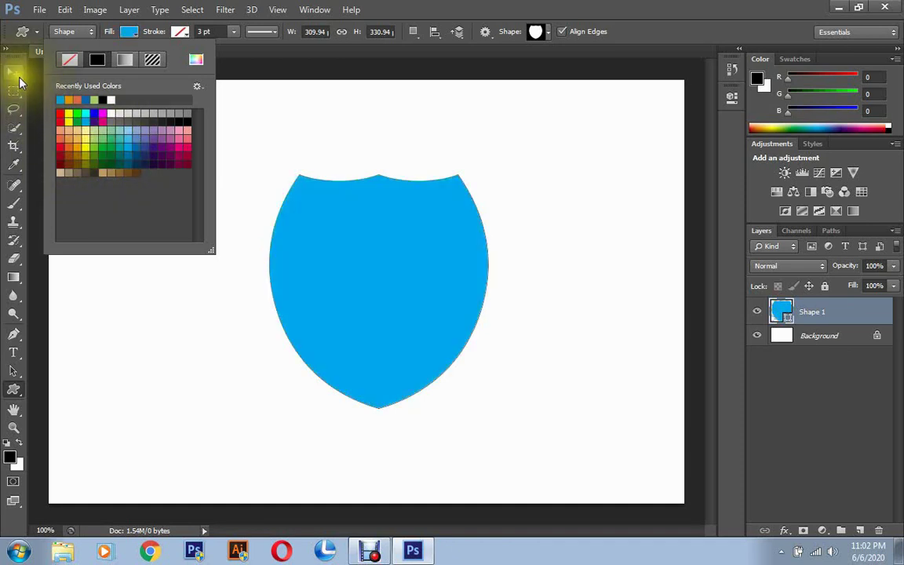
left_click(17, 74)
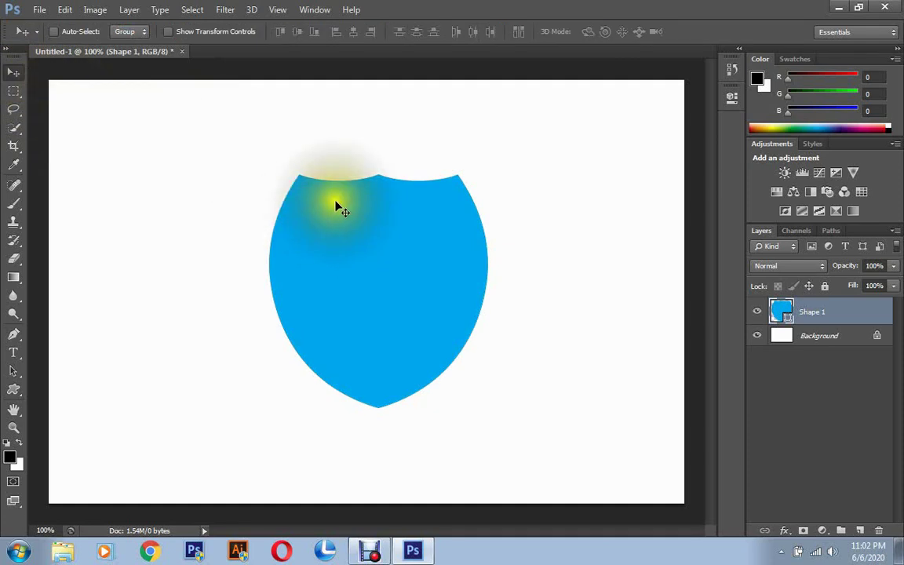
Open hiclipart.com.png, the woman photo, from the File > Open dialog
left_click(41, 11)
left_click(44, 35)
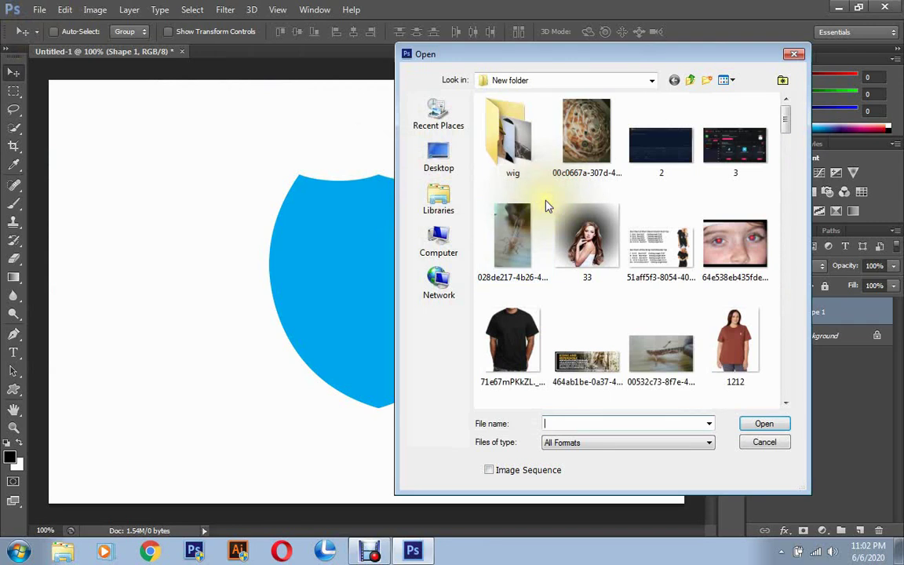
scroll(609, 302, "down", 5)
scroll(620, 295, "down", 5)
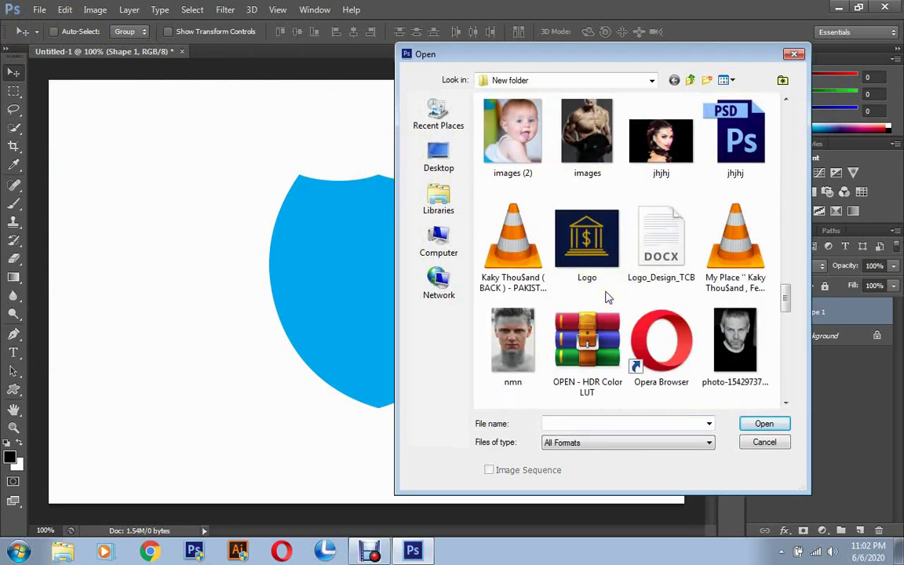
scroll(606, 296, "up", 2)
double_click(661, 188)
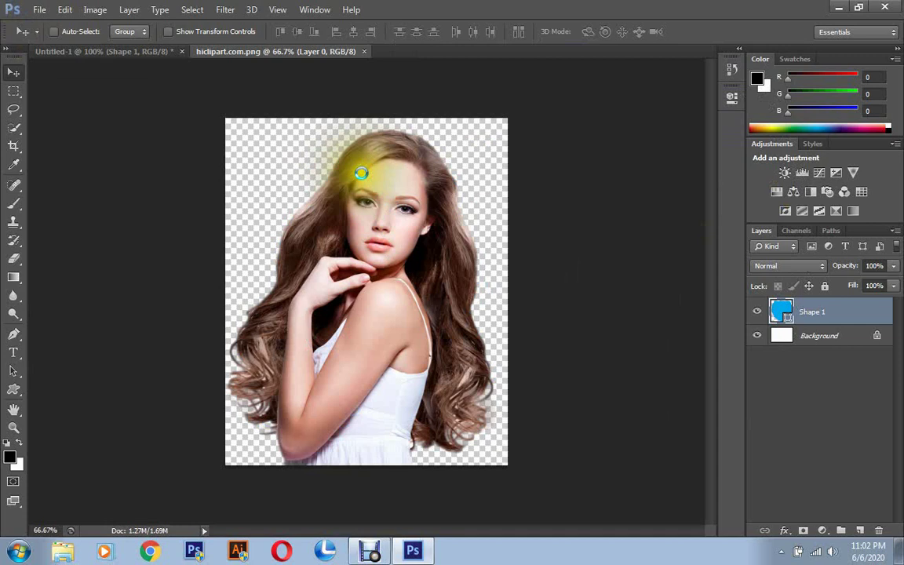
left_click_drag(361, 173, 166, 62)
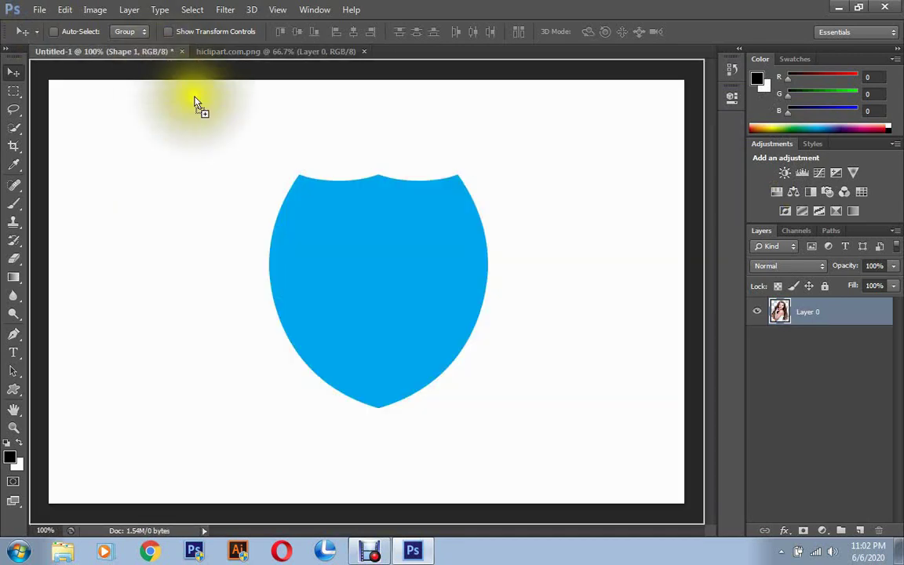
Drop the woman photo into Untitled-1 as Layer 1 and shrink it over the shield
mouse_move(166, 61)
left_mouse_down()
mouse_move(326, 219)
mouse_move(362, 179)
left_mouse_up()
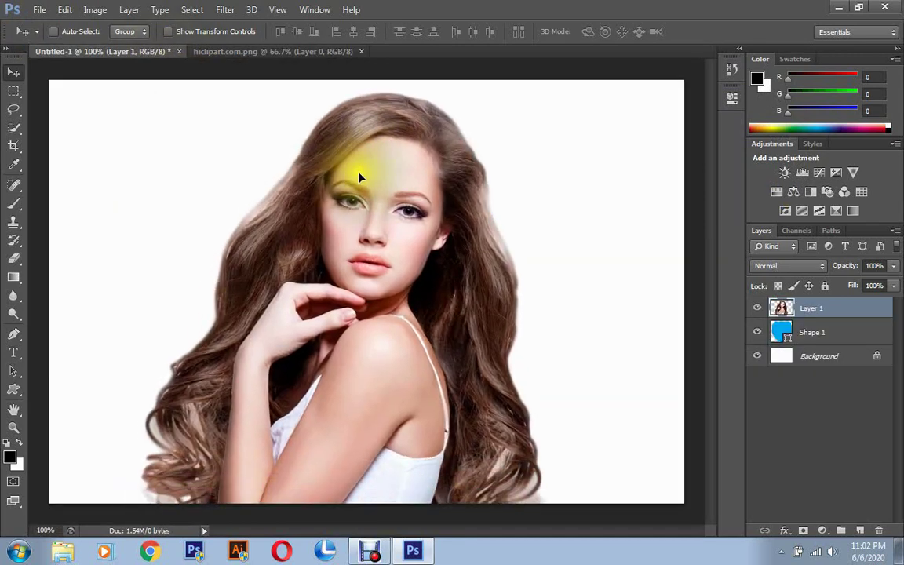
left_click(69, 11)
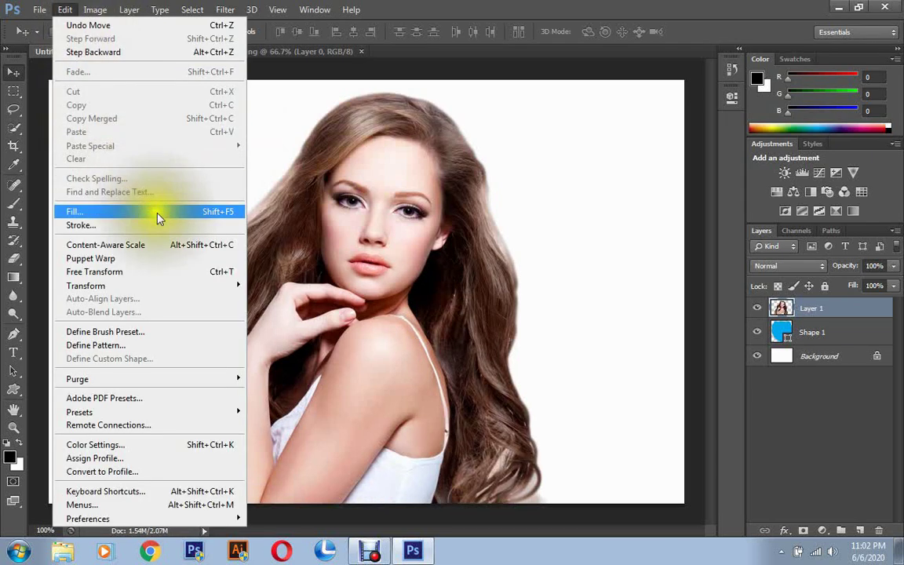
left_click(168, 271)
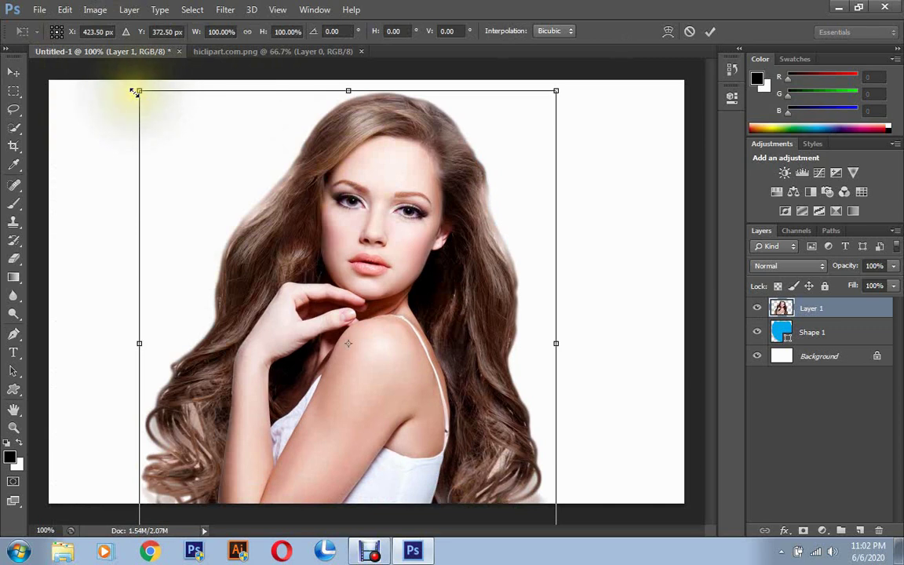
left_click_drag(246, 145, 248, 125)
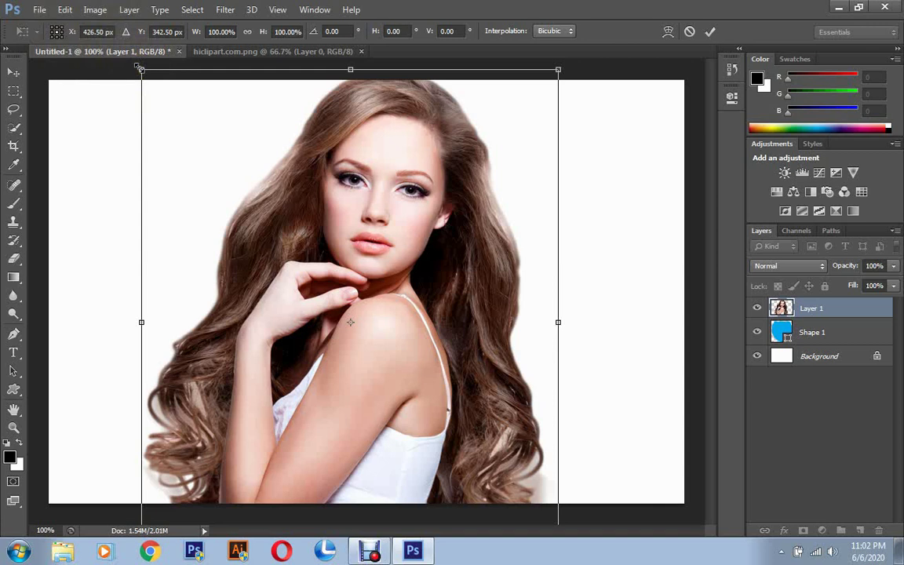
left_click_drag(140, 70, 307, 257)
left_click_drag(387, 305, 339, 197)
key("Return")
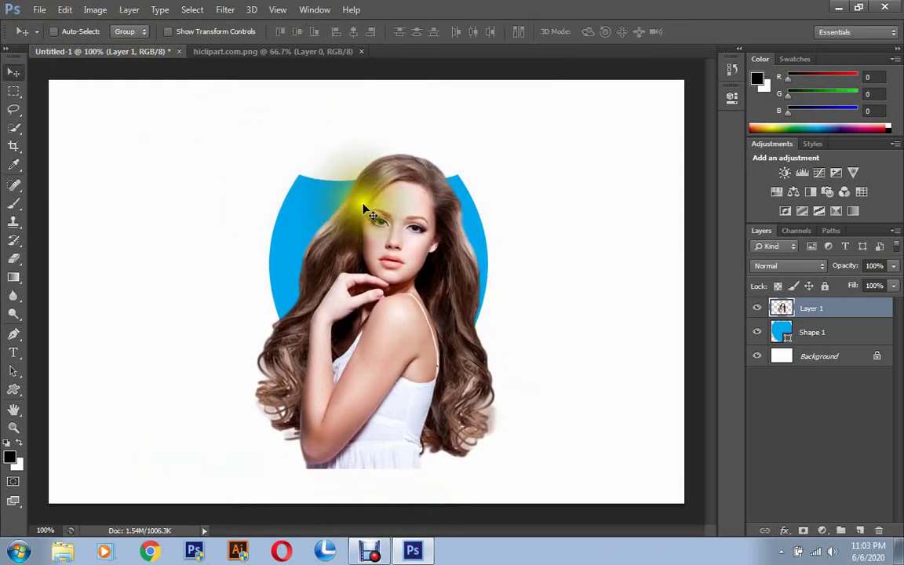
left_click(62, 10)
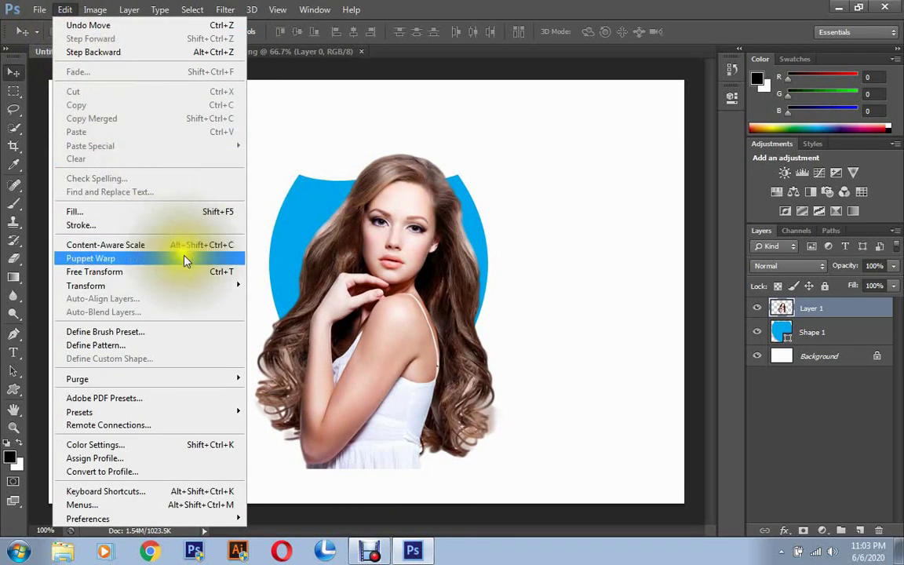
Shrink the woman photo further and move it up inside the shield
left_click(190, 269)
left_click_drag(253, 155, 288, 205)
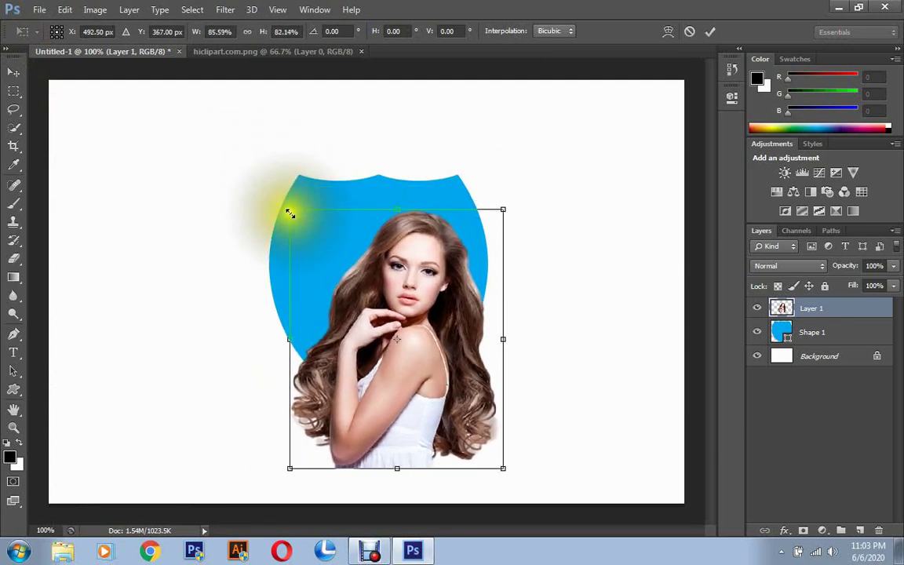
left_click_drag(353, 243, 337, 212)
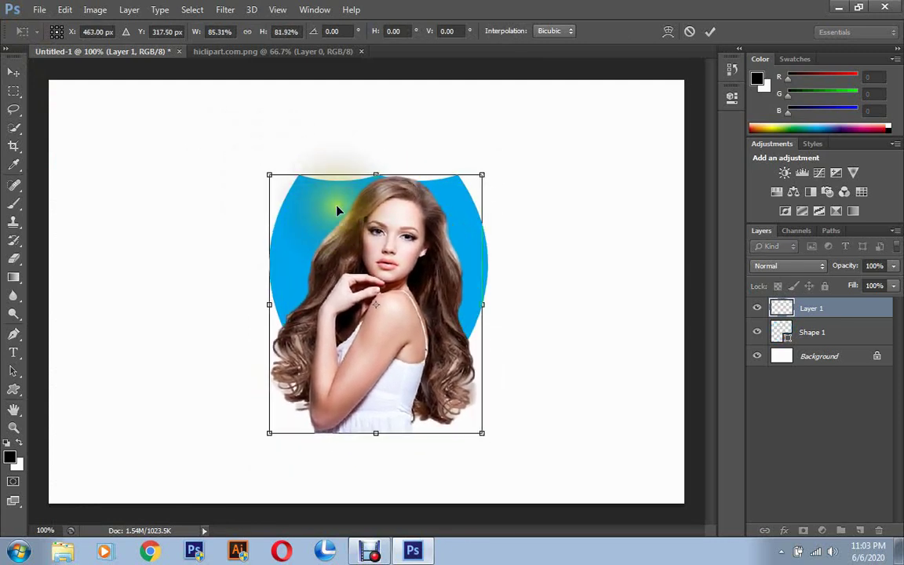
left_click_drag(270, 176, 306, 210)
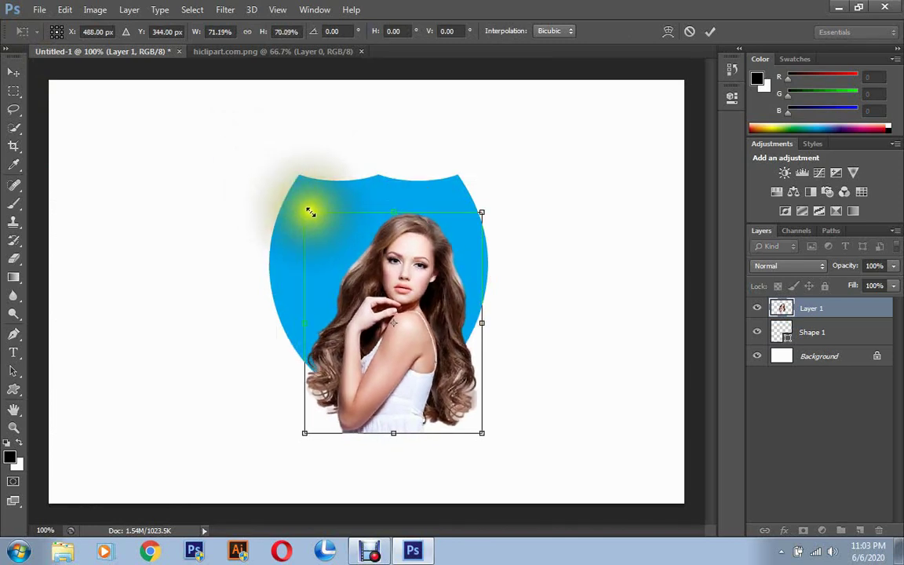
key("Return")
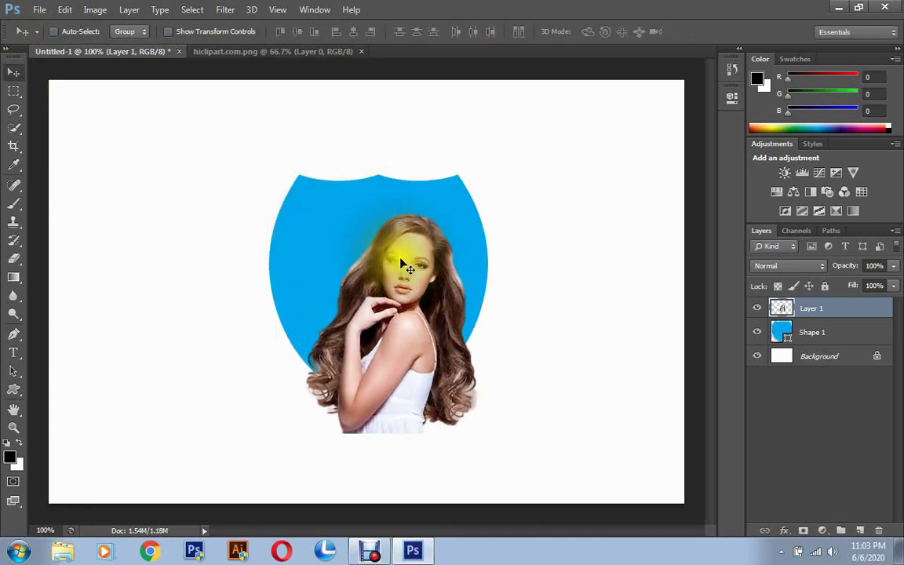
left_click_drag(397, 258, 393, 234)
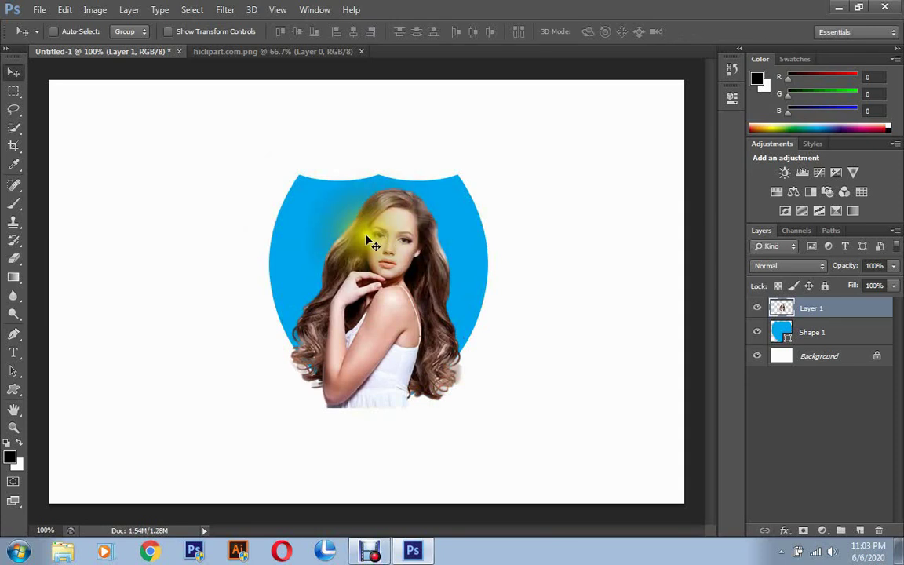
left_click_drag(373, 236, 374, 230)
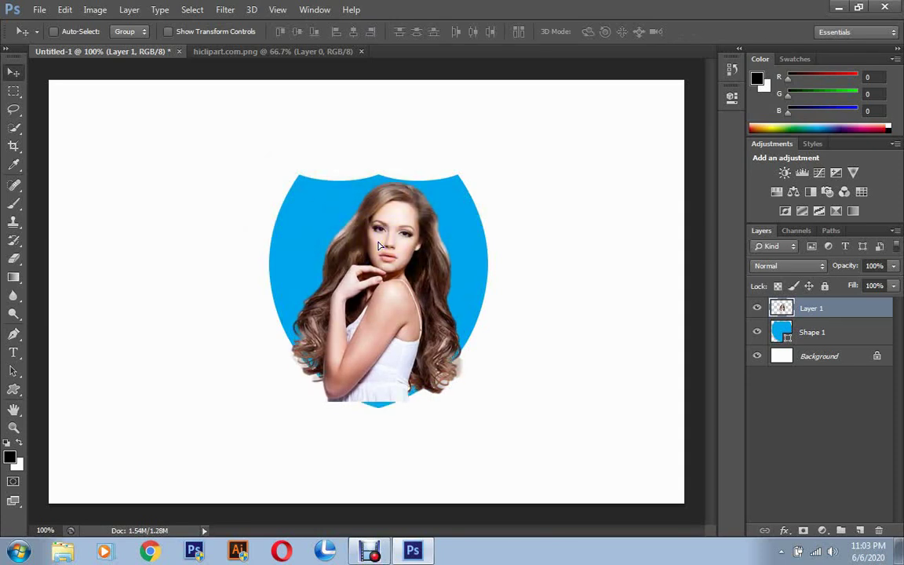
Enlarge the photo slightly, reposition it within the shield, then hide Layer 1
left_click(66, 9)
left_click(150, 270)
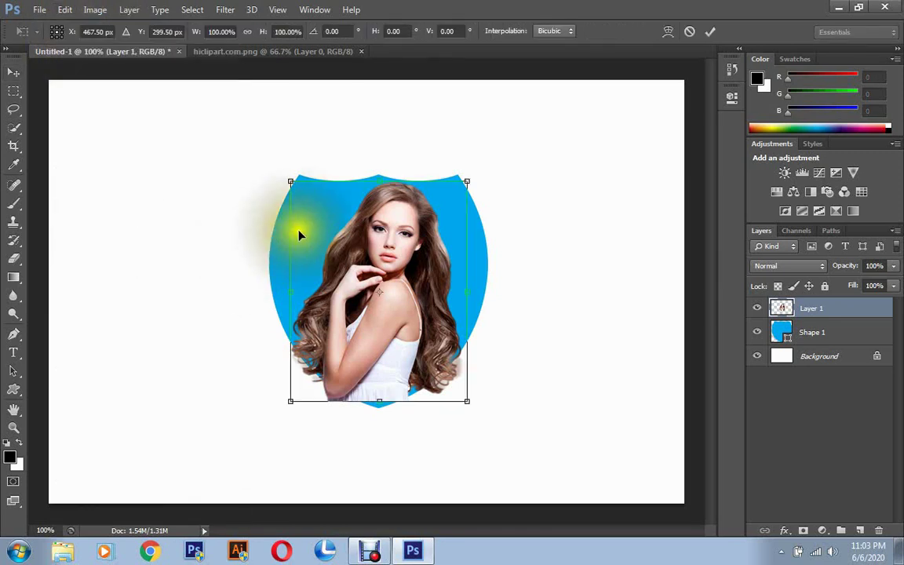
left_click_drag(284, 179, 269, 168)
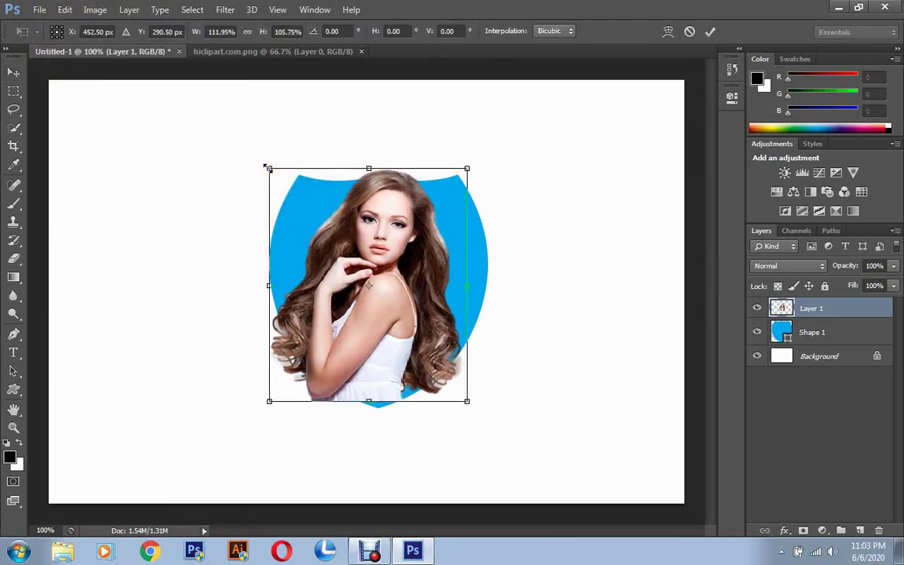
left_click(709, 33)
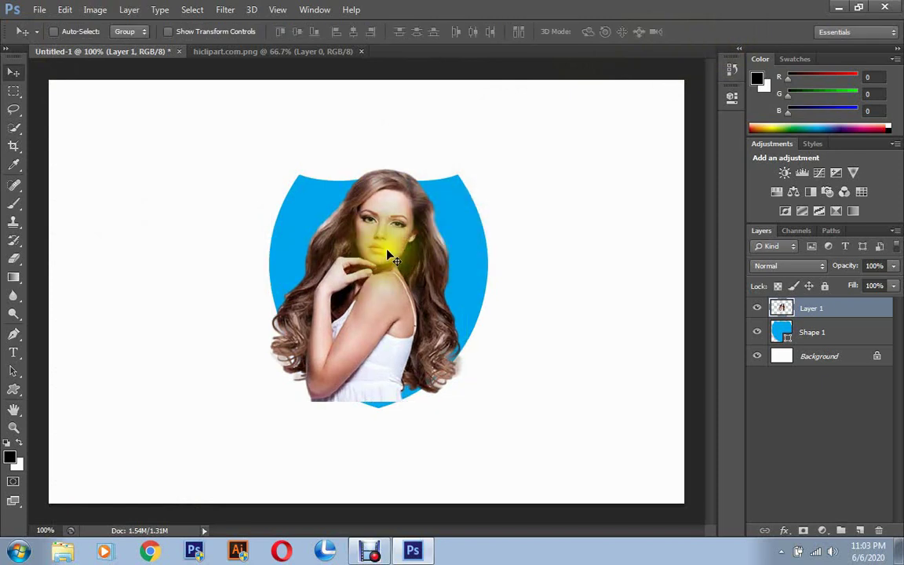
left_click_drag(400, 285, 399, 273)
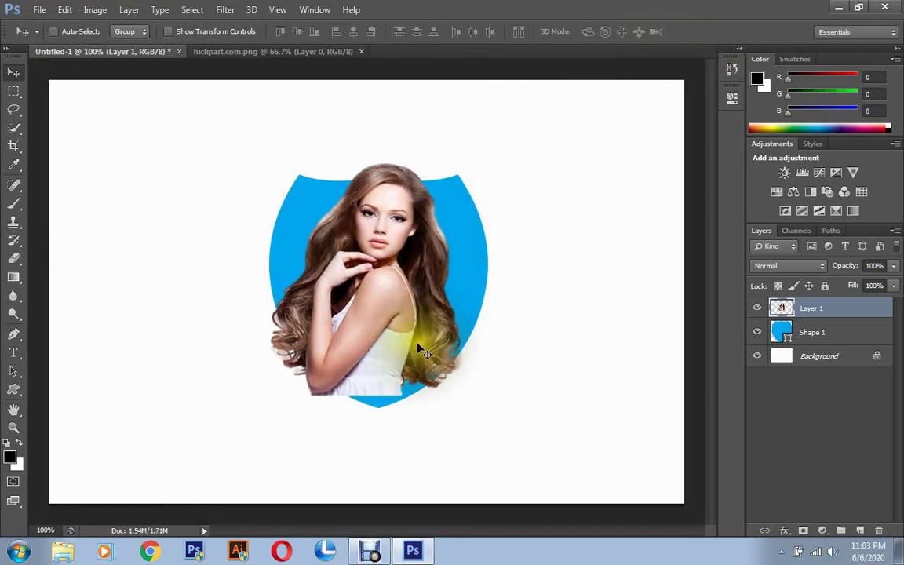
left_click_drag(418, 345, 315, 415)
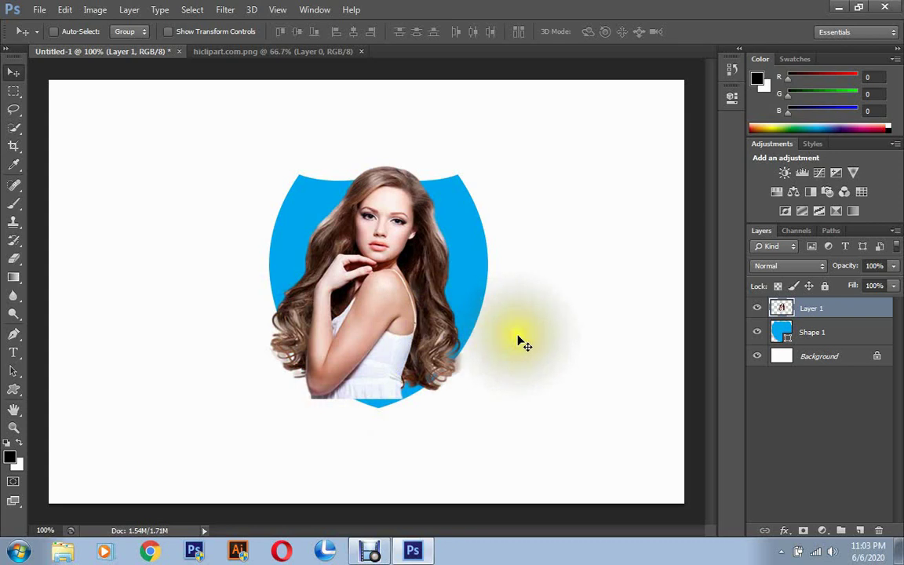
left_click(756, 310)
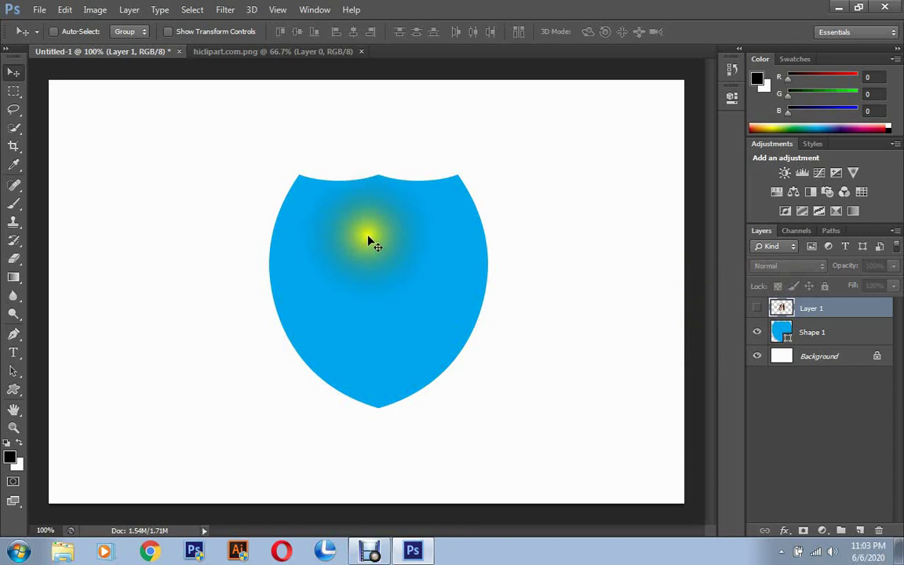
Show Layer 1 again, clip it to the blue shield, and shift the photo right
left_click(756, 308)
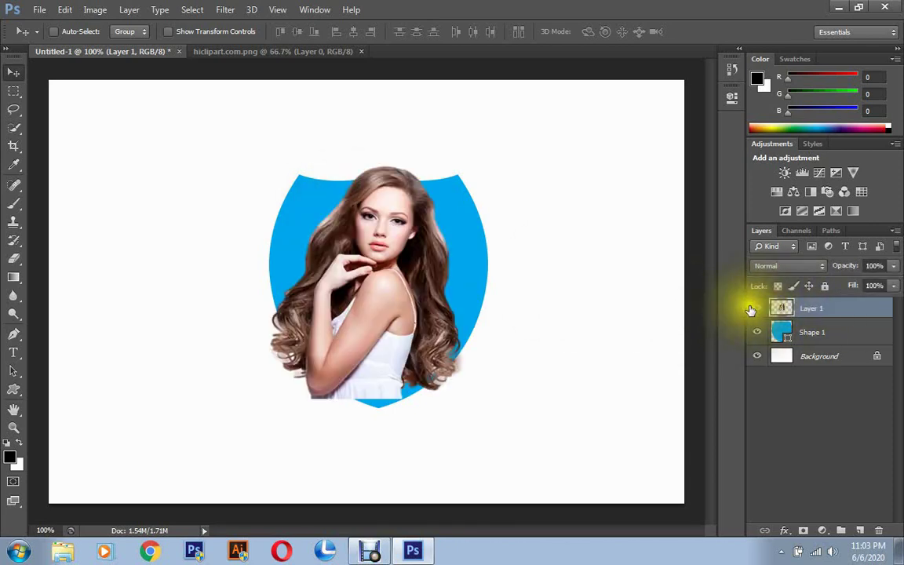
right_click(852, 309)
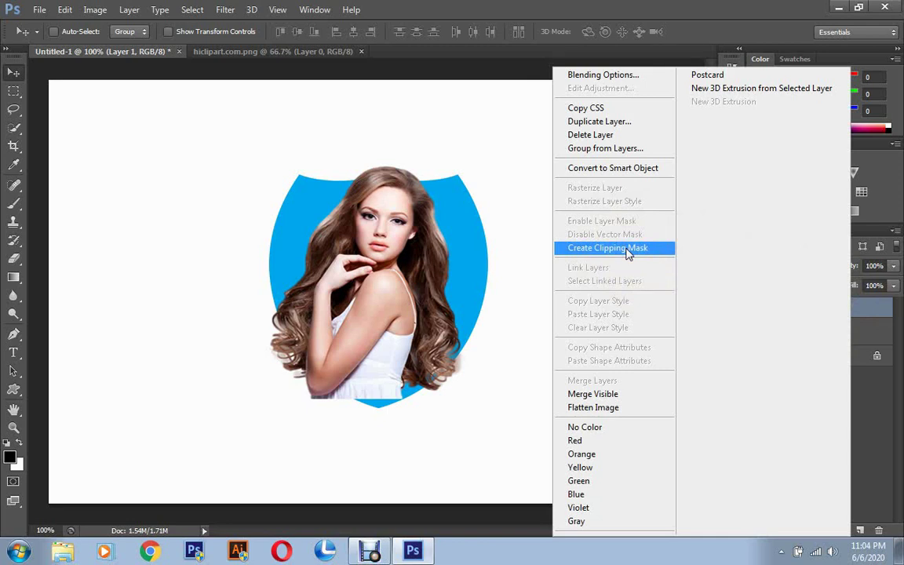
left_click(627, 248)
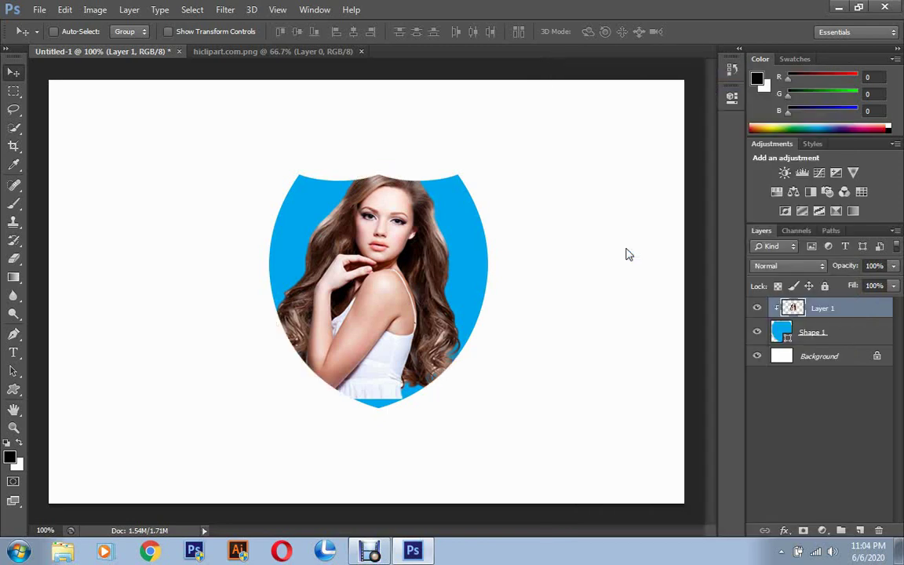
mouse_move(376, 273)
left_mouse_down()
mouse_move(466, 261)
mouse_move(373, 258)
mouse_move(317, 289)
mouse_move(424, 226)
mouse_move(386, 294)
mouse_move(417, 272)
mouse_move(380, 289)
mouse_move(363, 319)
mouse_move(374, 320)
left_mouse_up()
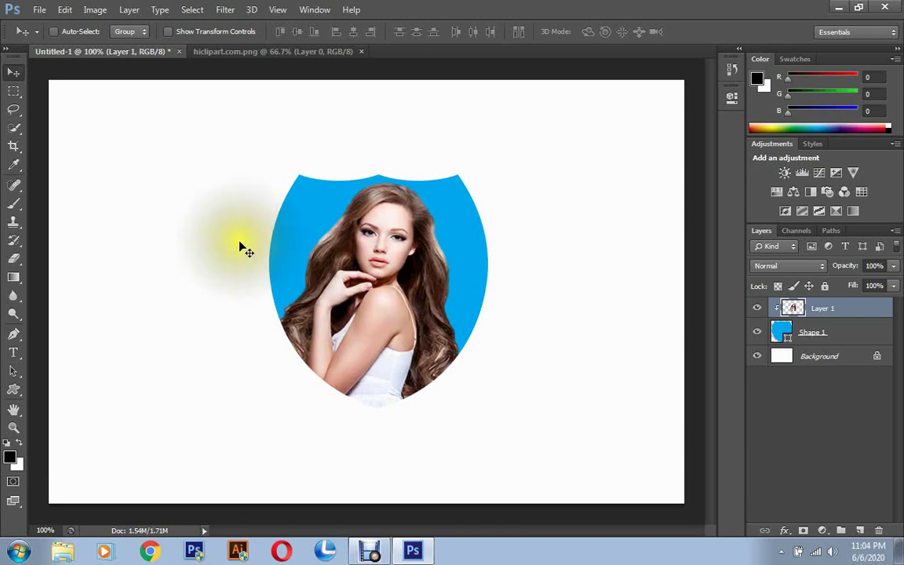
right_click(836, 310)
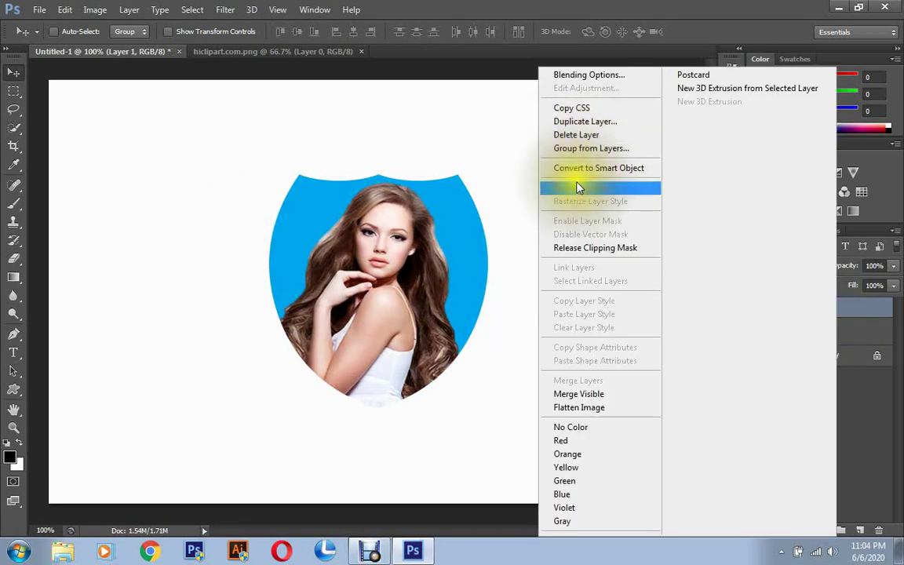
Open and dismiss Layer 1's context menu several times and drag within the Layers panel
left_click(843, 308)
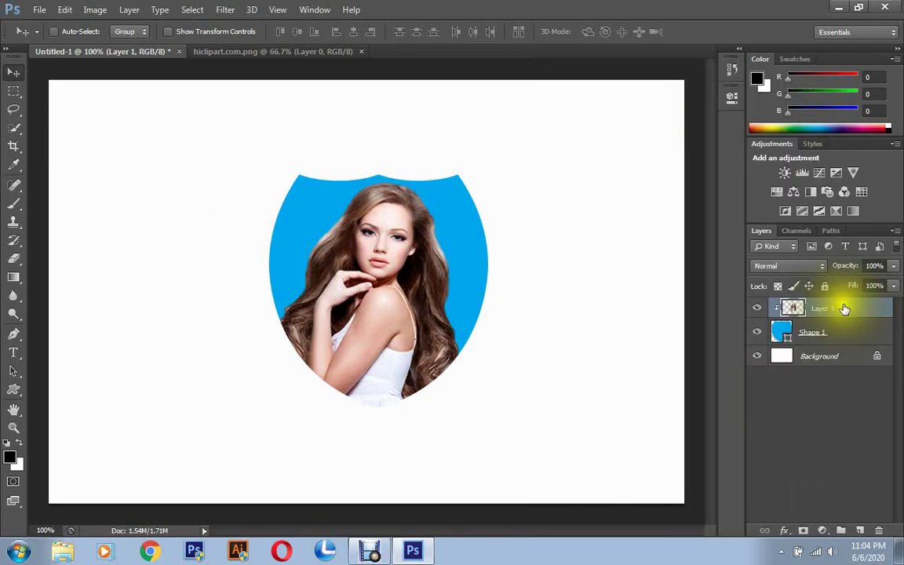
right_click(836, 309)
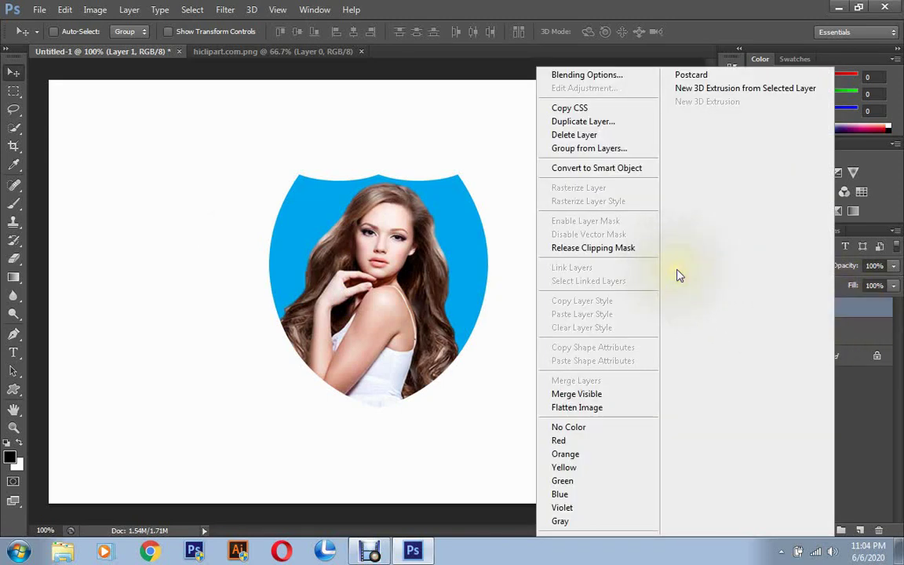
left_click(836, 314)
right_click(837, 314)
left_click(843, 313)
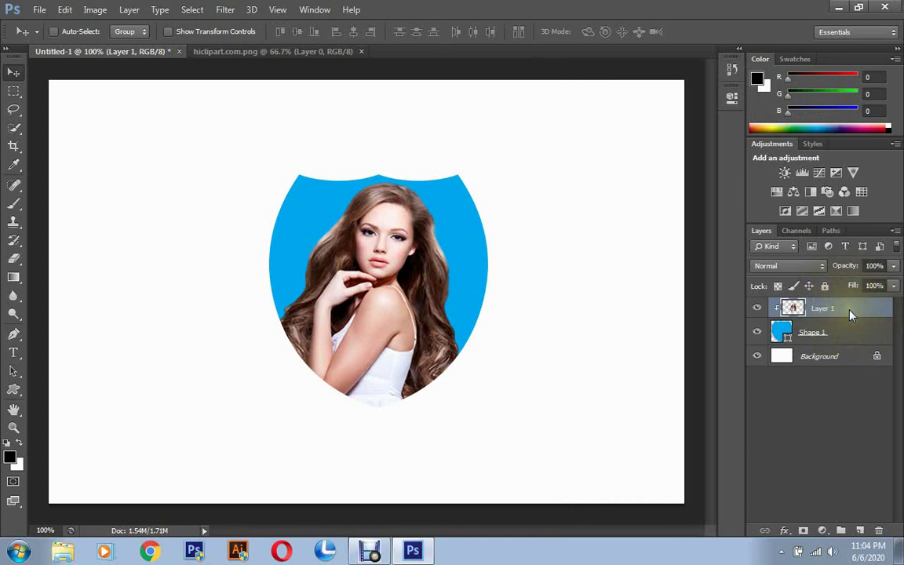
right_click(848, 312)
left_click(849, 321)
left_click_drag(844, 311, 785, 314)
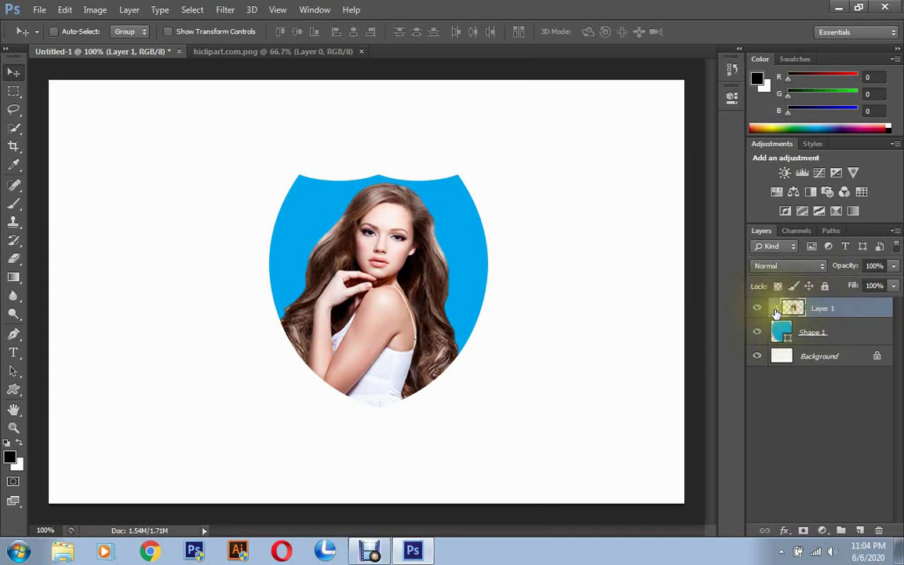
left_click_drag(776, 312, 852, 312)
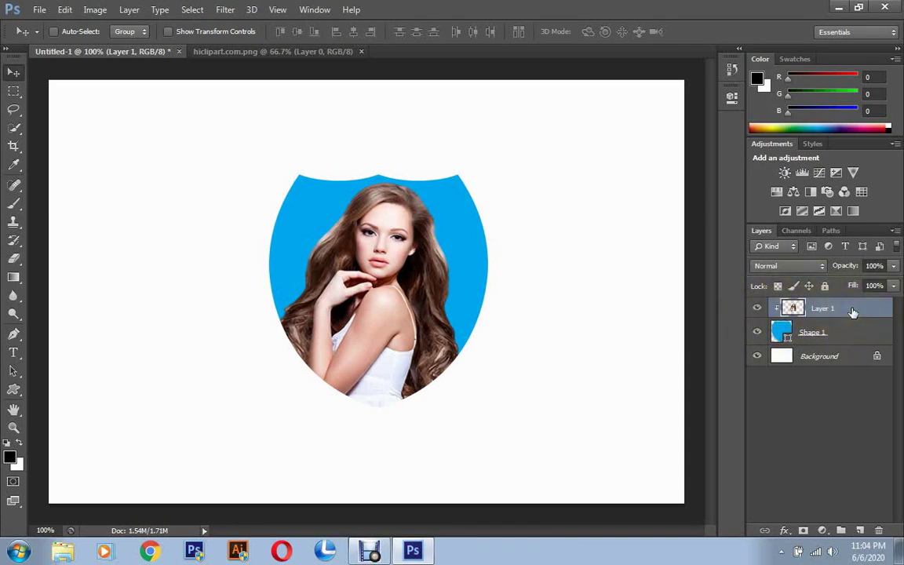
right_click(852, 313)
left_click(785, 314)
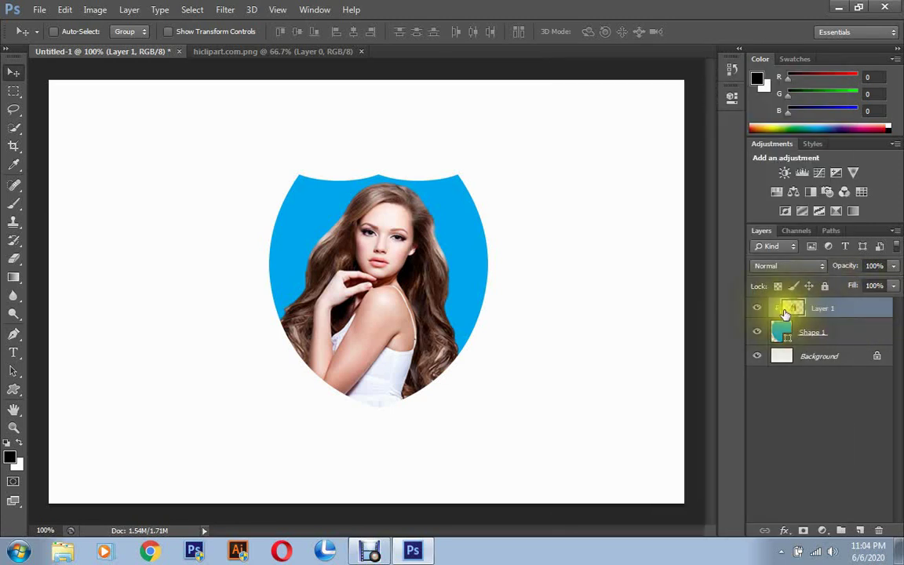
left_click(778, 311)
left_click(777, 315)
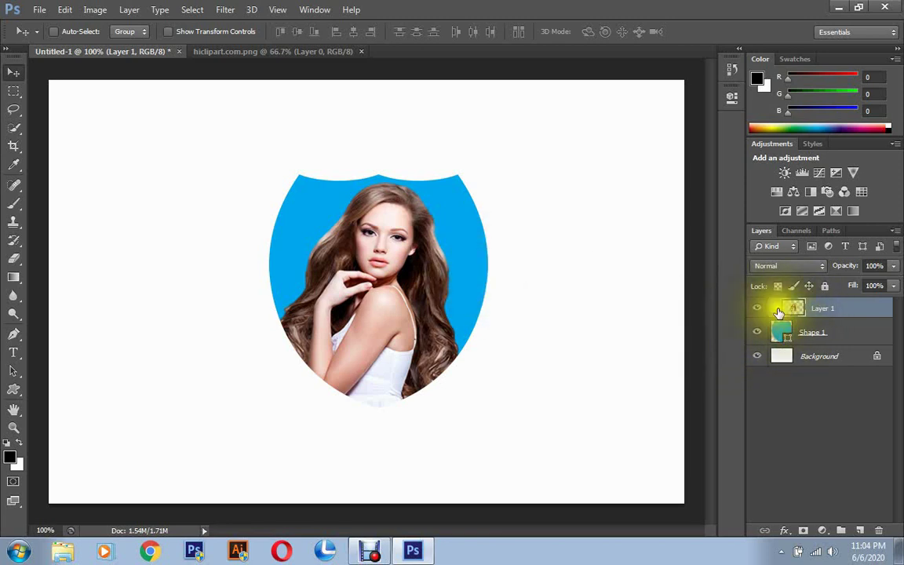
Release Layer 1's clipping mask and hide the blue Shape 1 layer
left_click(778, 314, "alt")
right_click(824, 306)
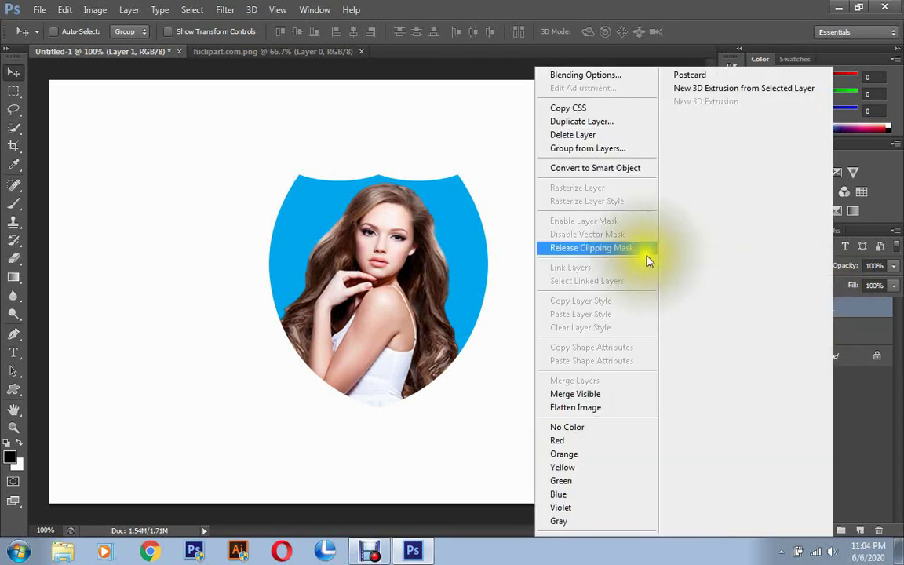
left_click(622, 248)
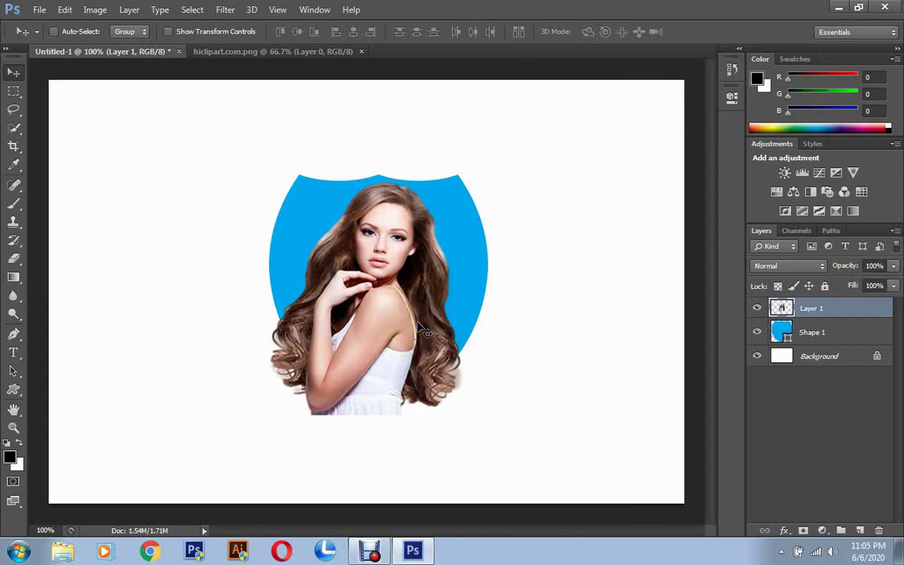
left_click(757, 333)
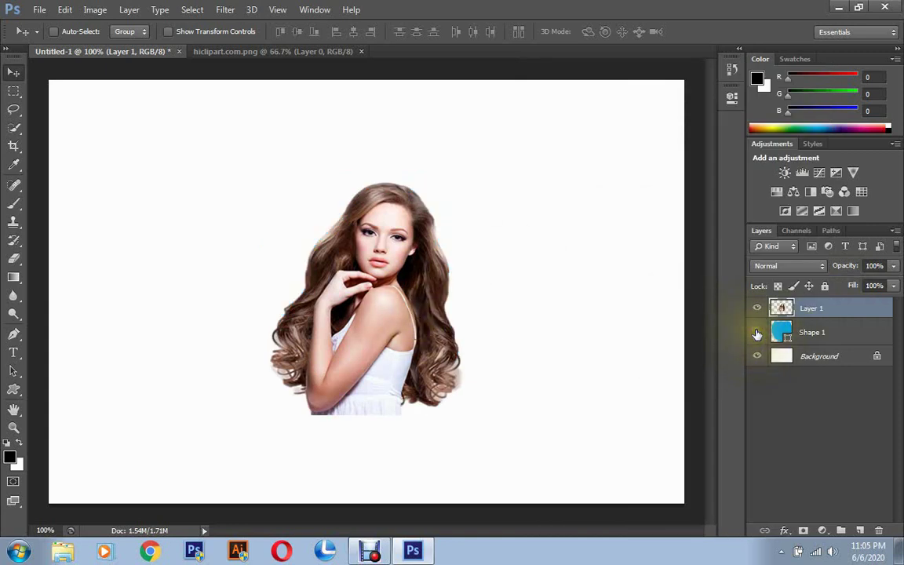
Pick the heart custom shape, draw a large black heart over the photo, and nudge it left
left_click(13, 390)
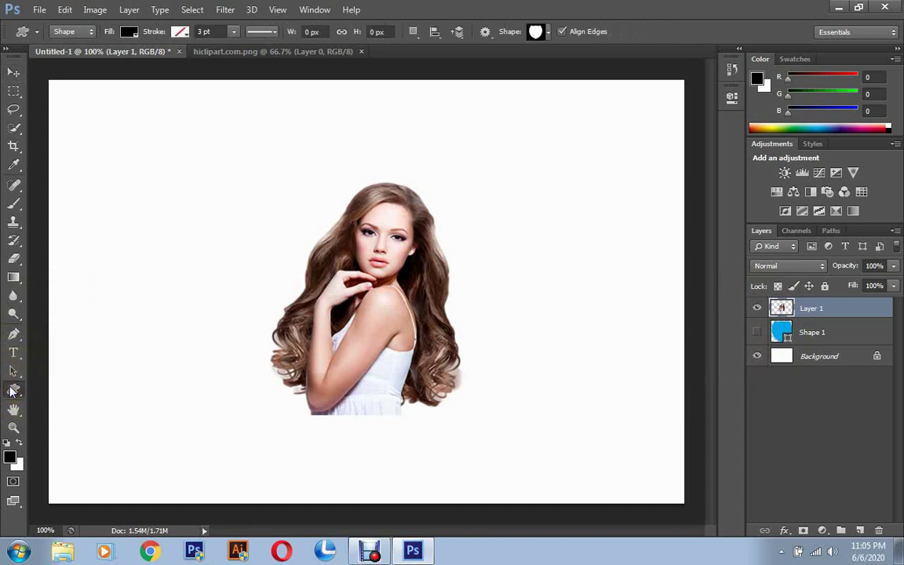
left_click(546, 32)
scroll(543, 102, "down", 3)
scroll(542, 102, "down", 3)
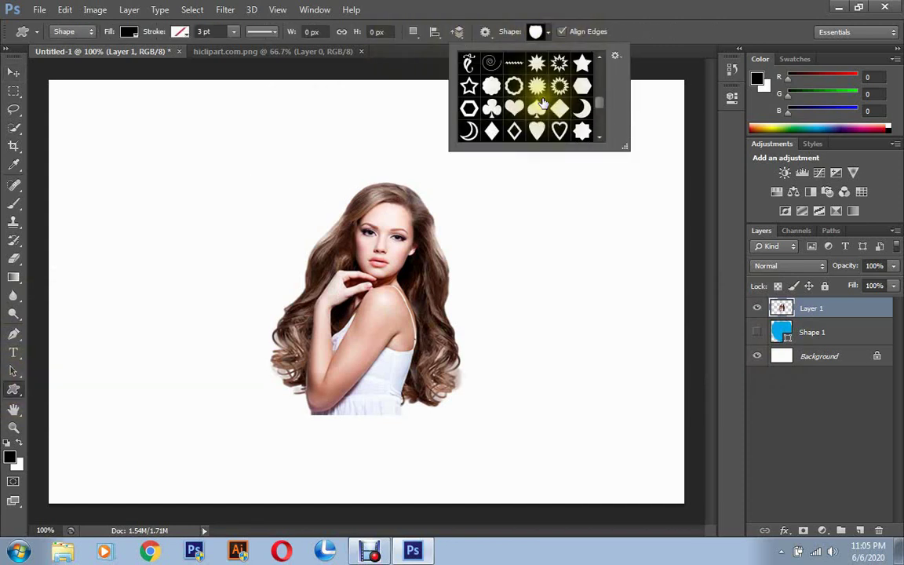
double_click(514, 109)
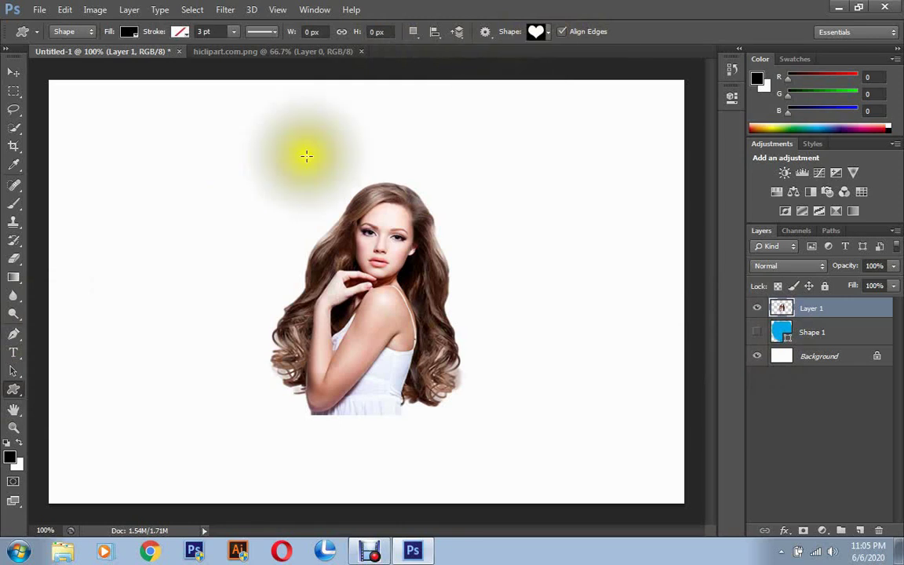
left_click_drag(225, 138, 509, 378)
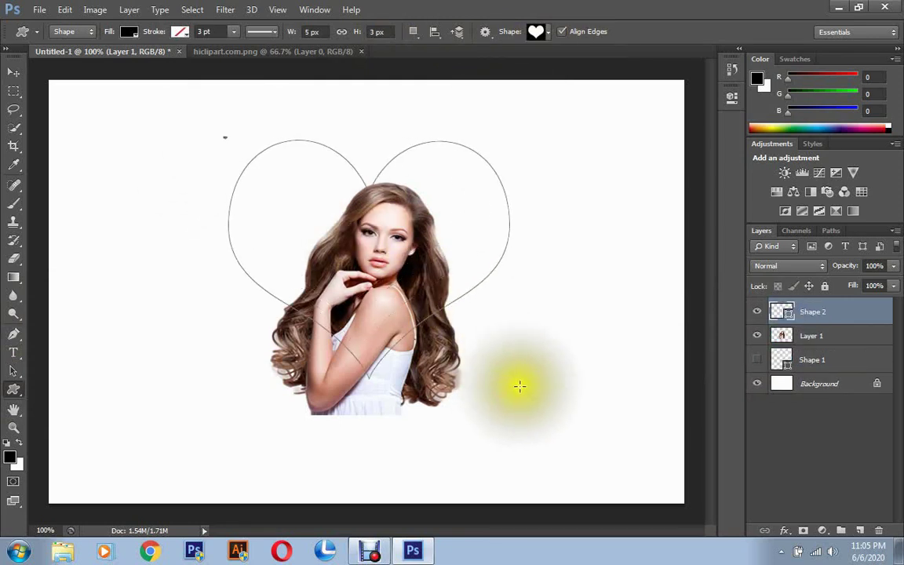
left_click_drag(508, 378, 580, 458)
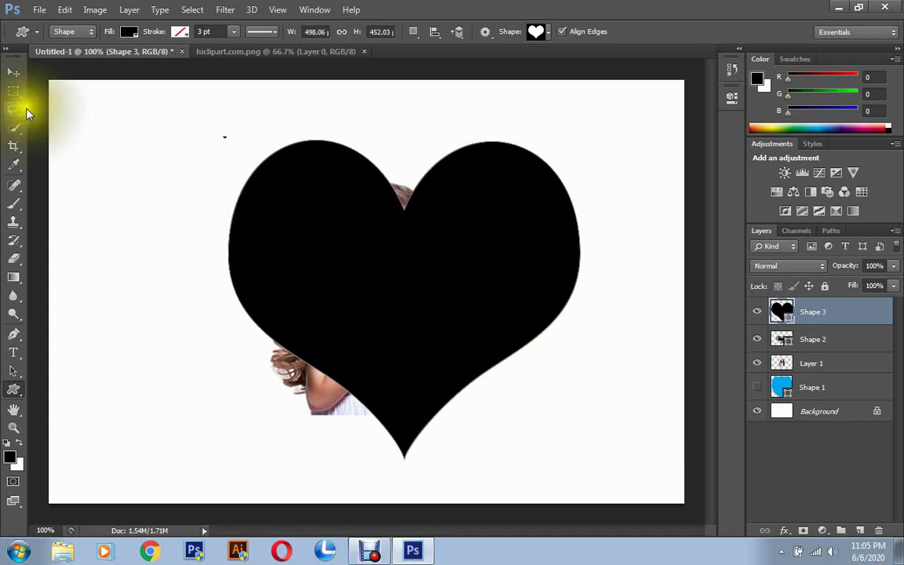
left_click(13, 72)
left_click_drag(366, 234, 331, 239)
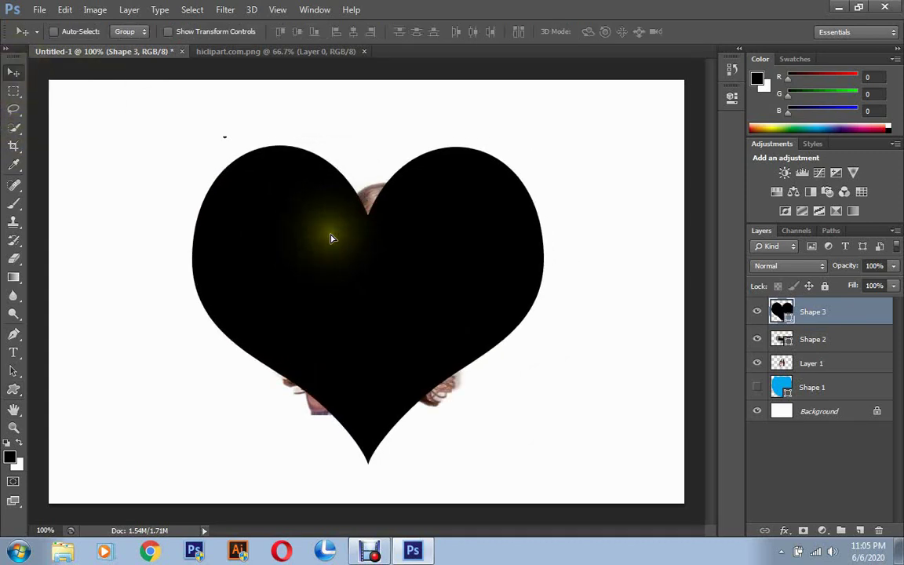
Change the heart shape's fill from black to red, then move the Shape 2 layer up the stack
left_click(13, 389)
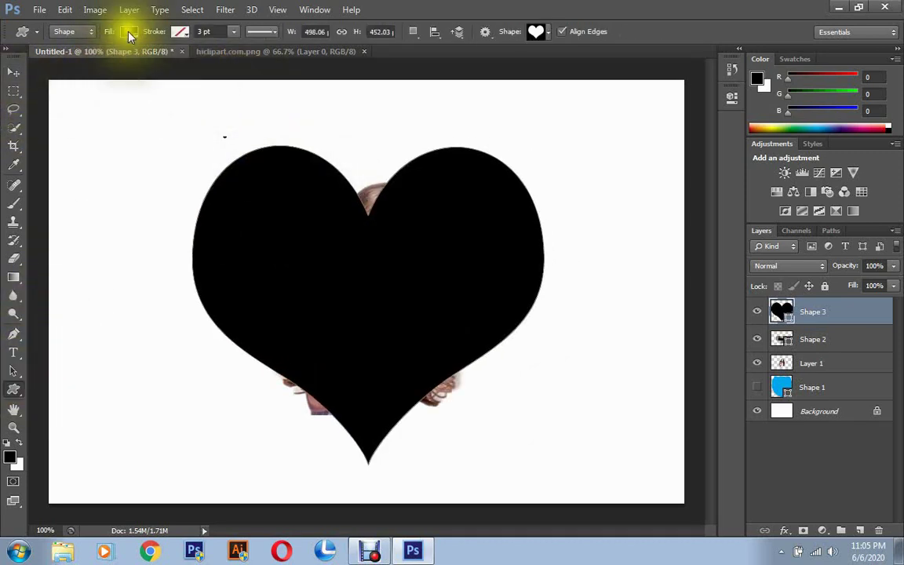
left_click(128, 33)
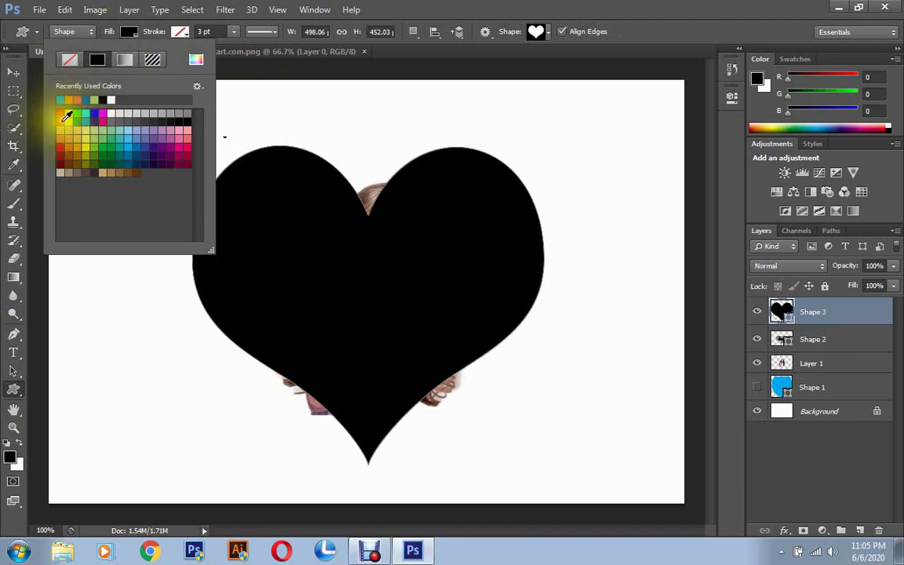
left_click(64, 117)
left_click(428, 22)
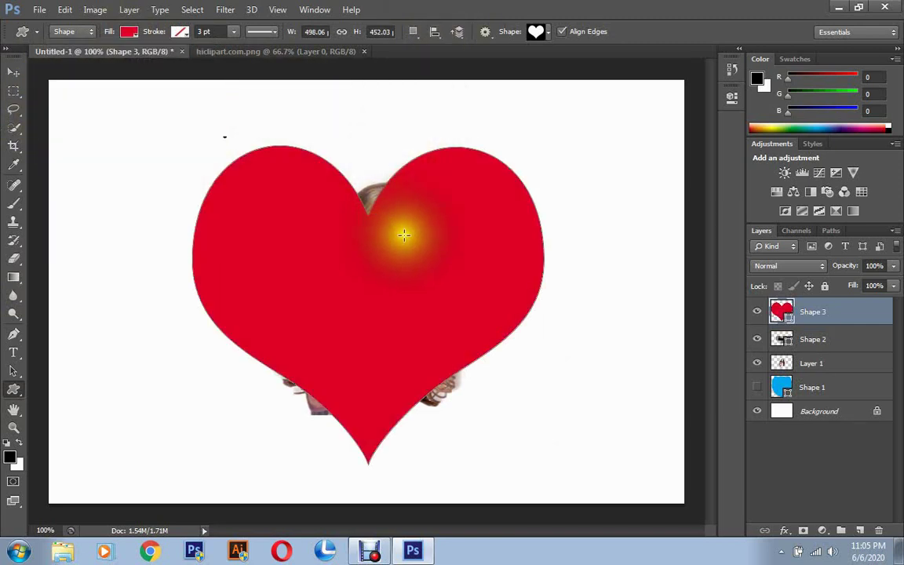
left_click(13, 72)
left_click_drag(815, 340, 809, 343)
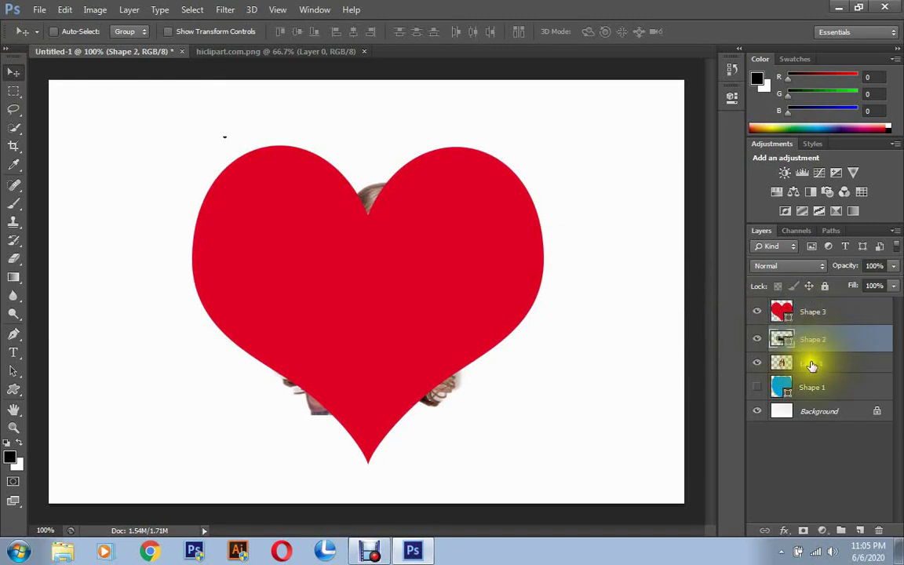
Hide Shape 2 and drag Layer 1, the woman photo, above the red heart layer Shape 3
left_click(756, 339)
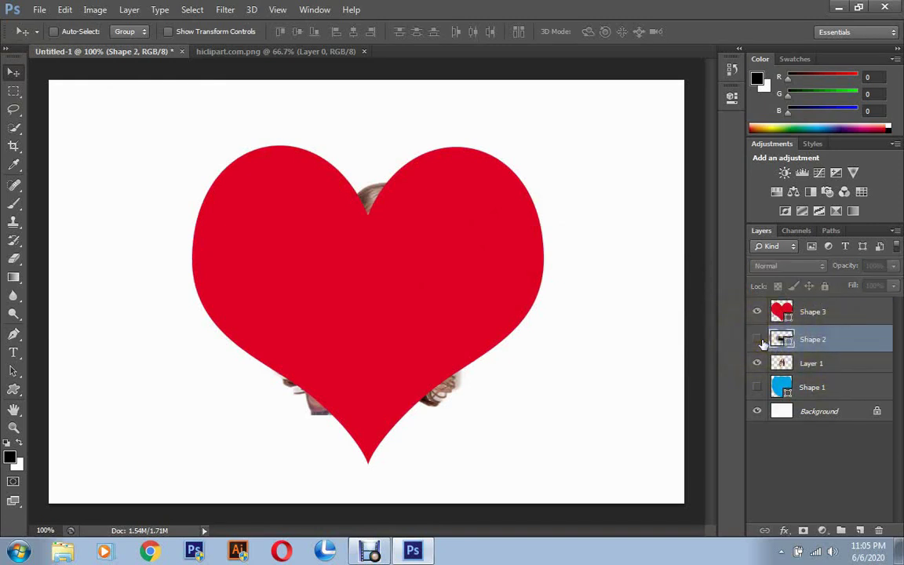
double_click(814, 363)
left_click_drag(861, 388, 805, 303)
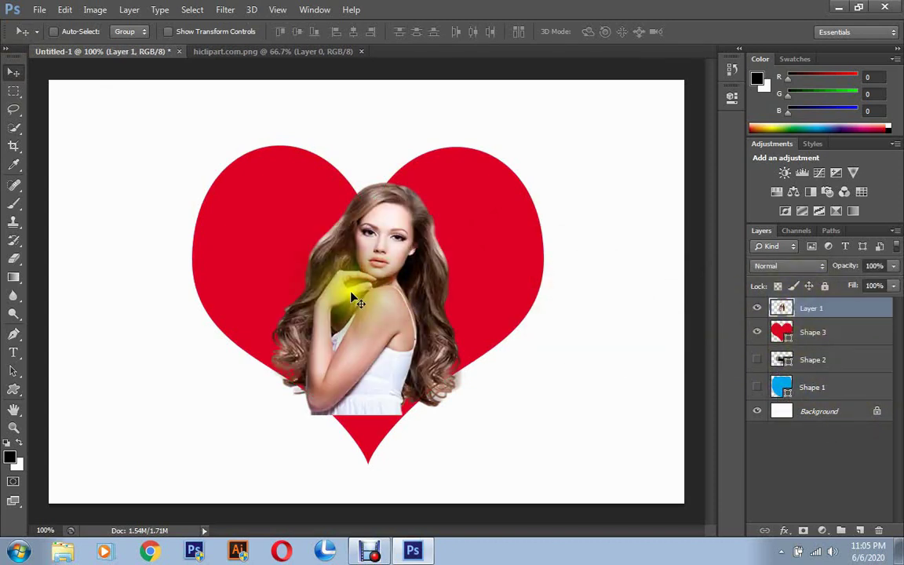
right_click(866, 309)
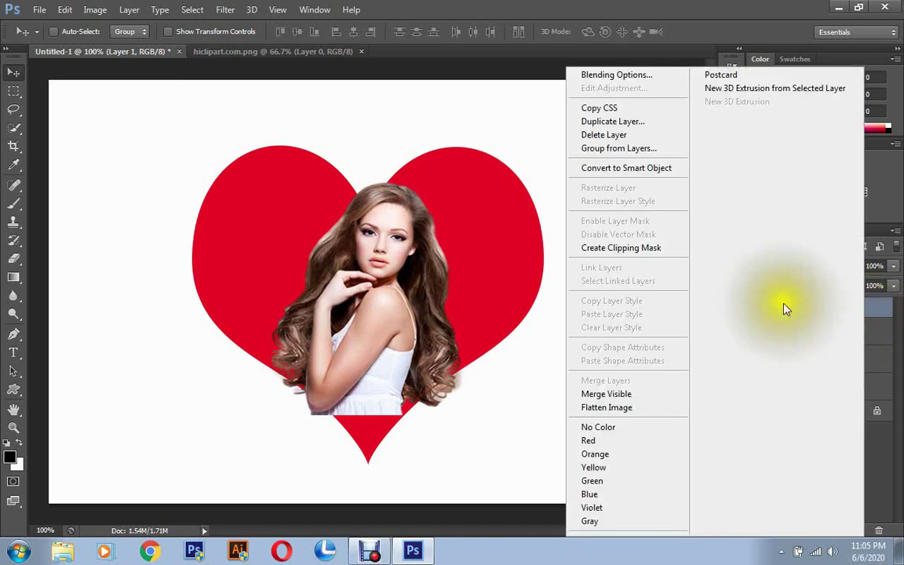
Clip the woman photo to the red heart and position her within the heart's right lobe
left_click(642, 257)
mouse_move(403, 302)
left_mouse_down()
mouse_move(461, 297)
mouse_move(484, 269)
left_mouse_up()
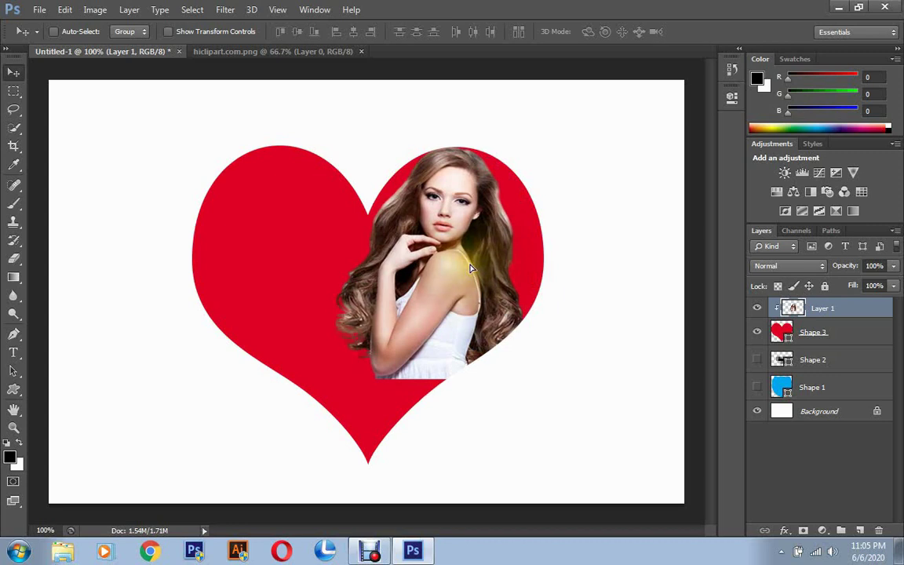
left_click_drag(475, 268, 488, 272)
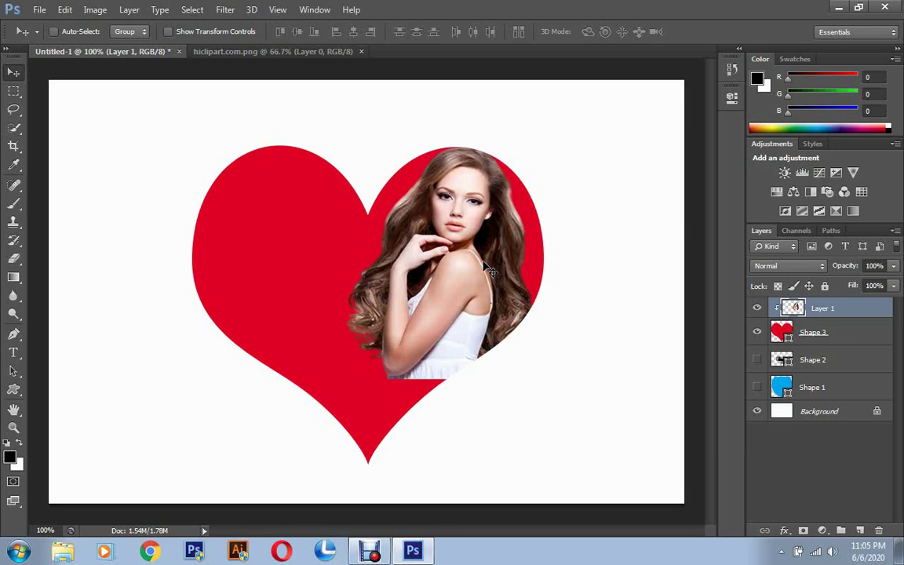
mouse_move(489, 271)
left_mouse_down()
mouse_move(474, 257)
mouse_move(474, 268)
left_mouse_up()
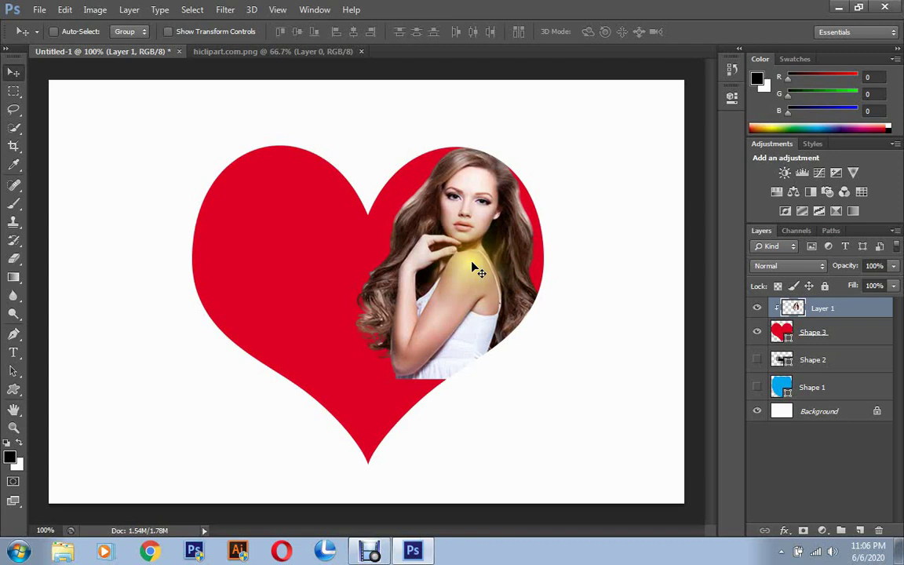
left_click_drag(474, 269, 473, 267)
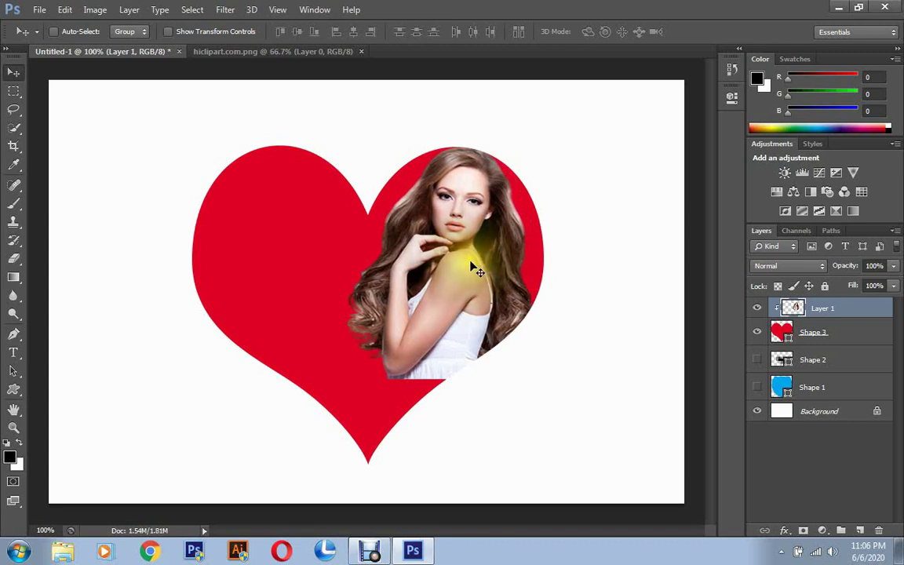
left_click_drag(473, 267, 478, 283)
left_click(66, 10)
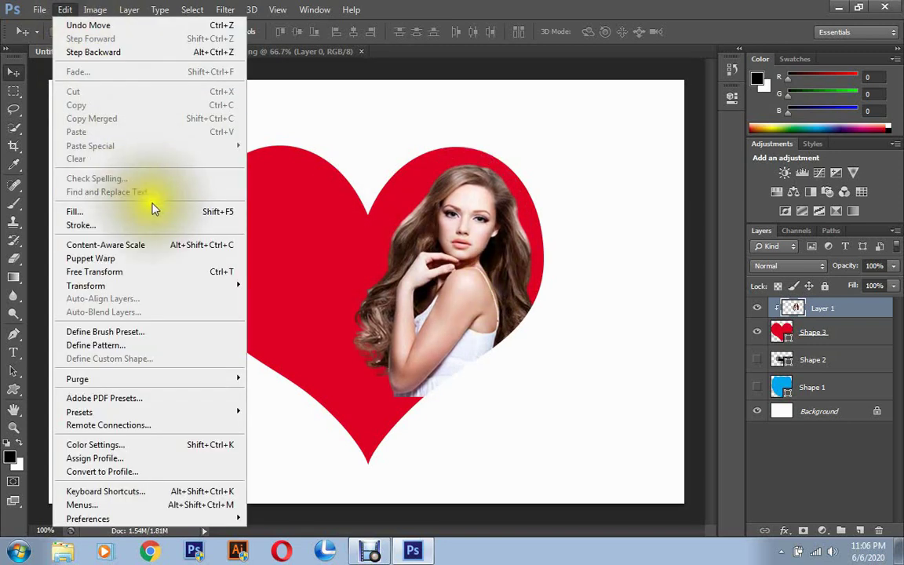
Free-transform the clipped photo to about 114% width and 108% height, then nudge it into place
left_click(164, 272)
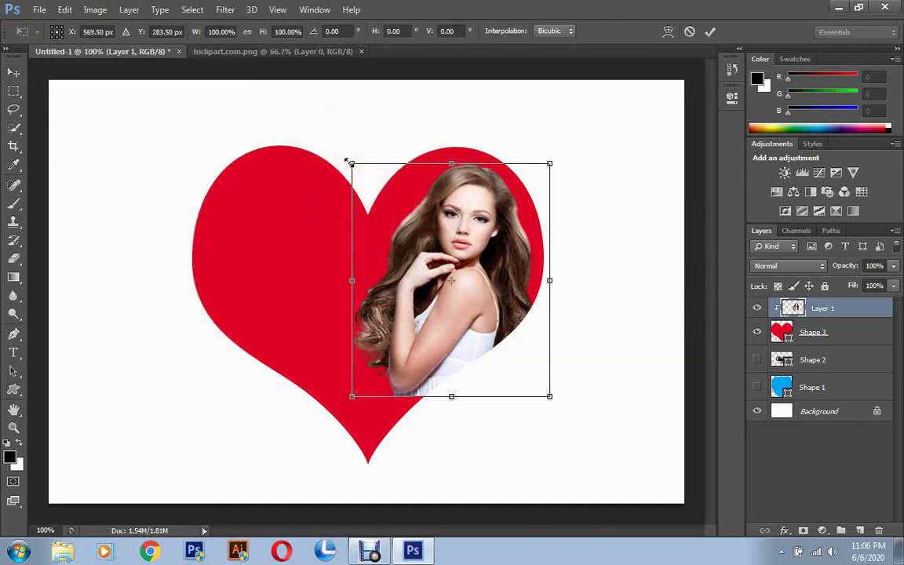
left_click_drag(351, 163, 324, 146)
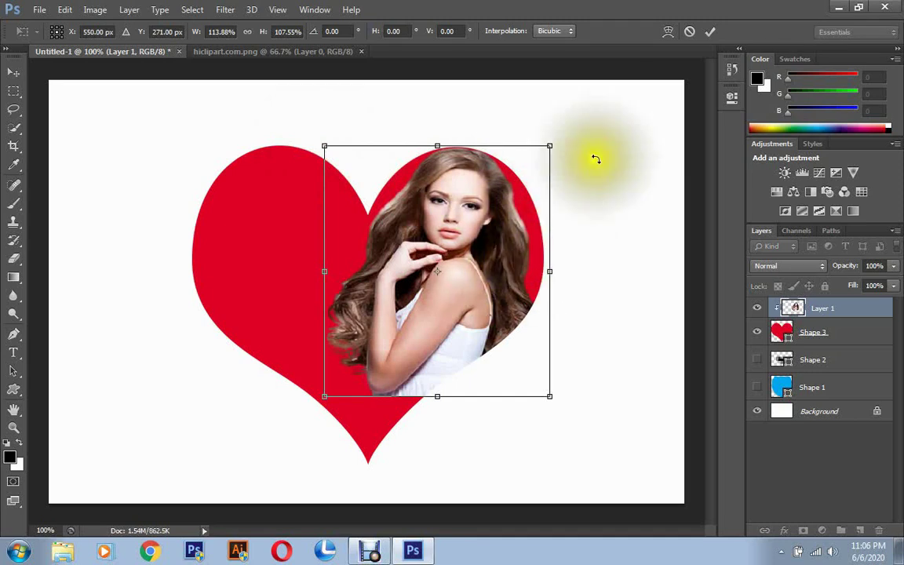
left_click(710, 32)
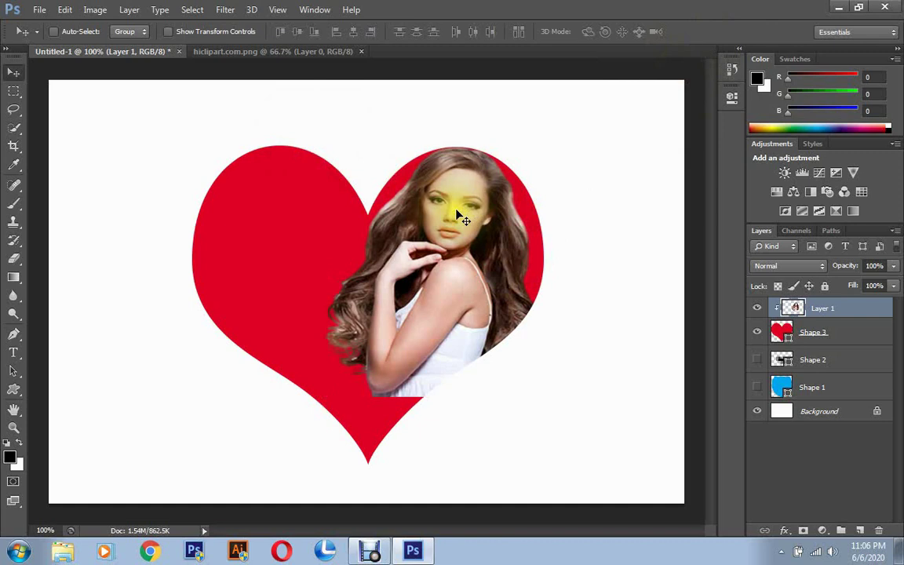
left_click_drag(445, 247, 446, 273)
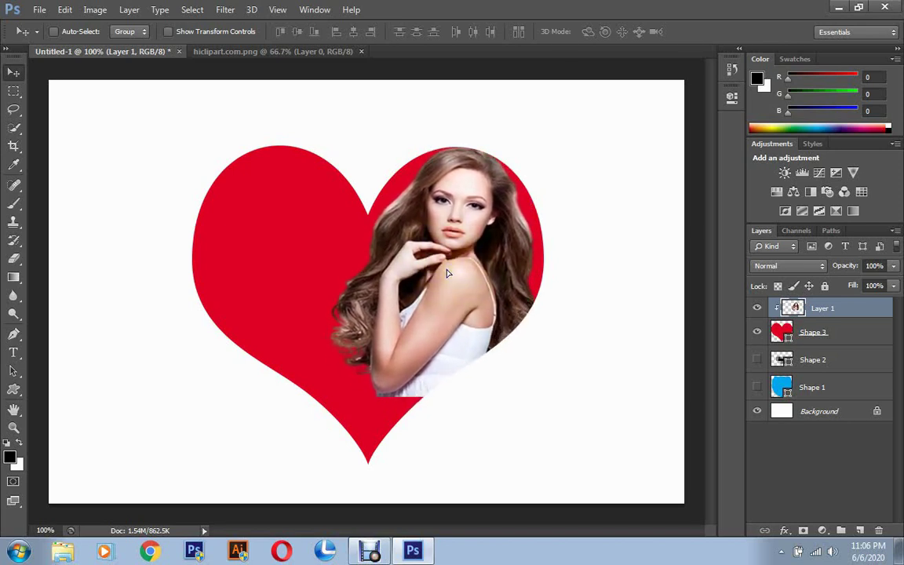
left_click(403, 298)
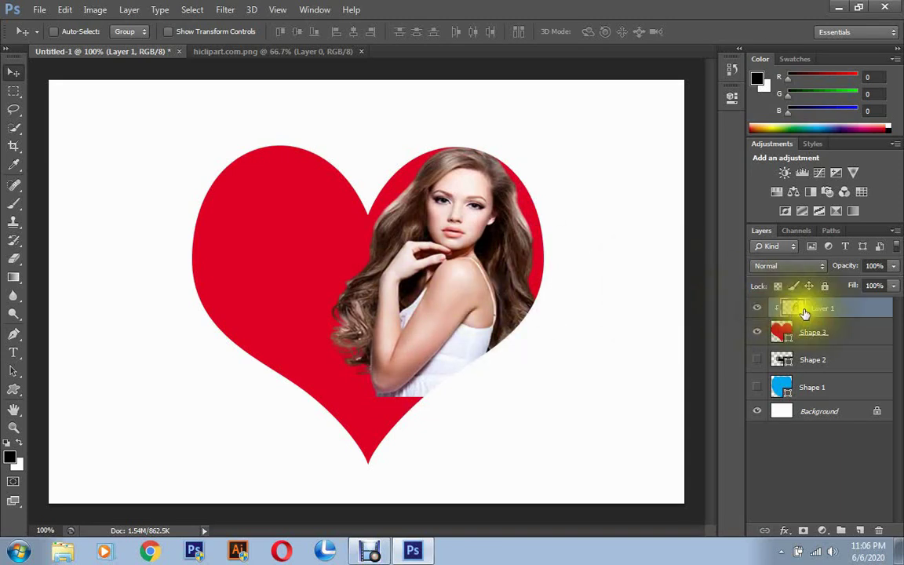
left_click(854, 309)
Duplicate Layer 1 as 'Layer 1 copy' and move the copy into the heart's left lobe
right_click(856, 310)
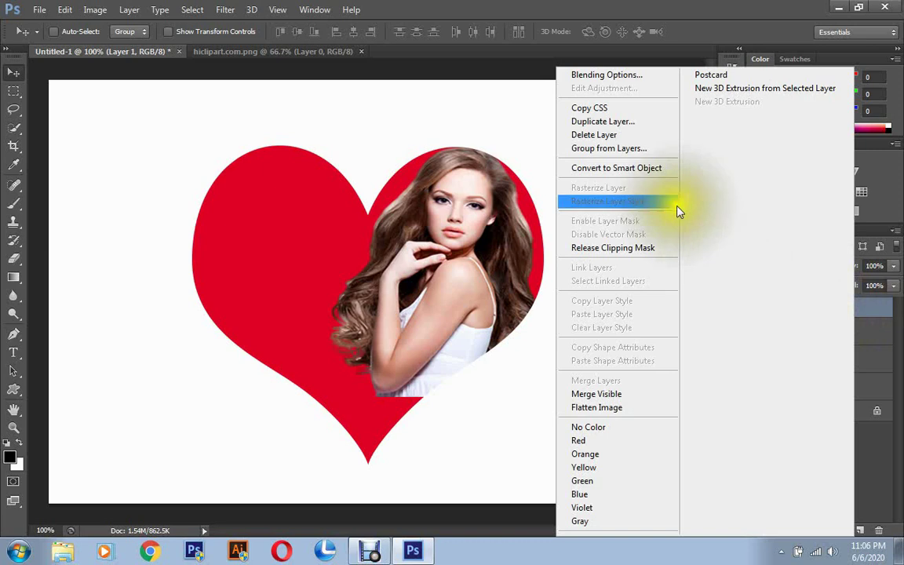
left_click(603, 122)
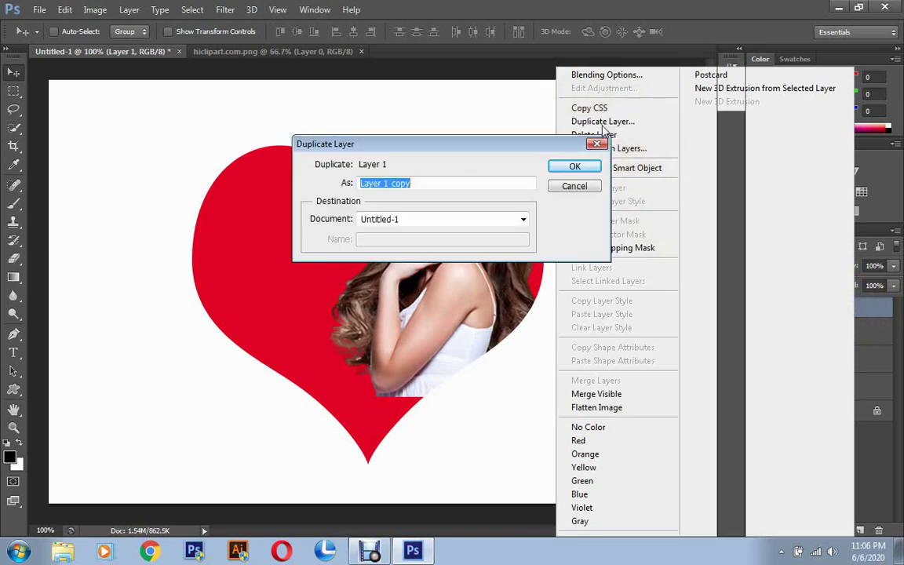
left_click(580, 170)
mouse_move(468, 203)
left_mouse_down()
mouse_move(357, 251)
mouse_move(285, 249)
mouse_move(248, 219)
mouse_move(274, 247)
left_mouse_up()
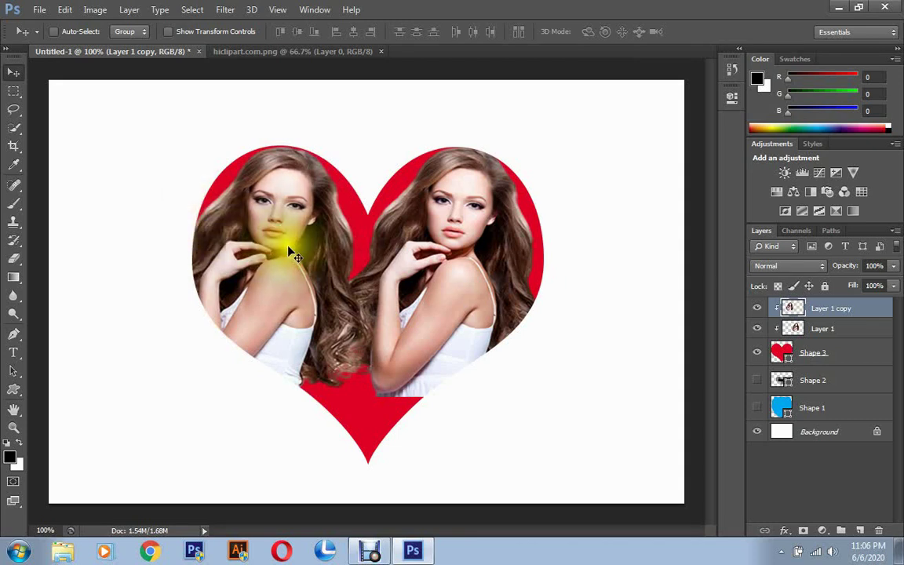
left_click(65, 10)
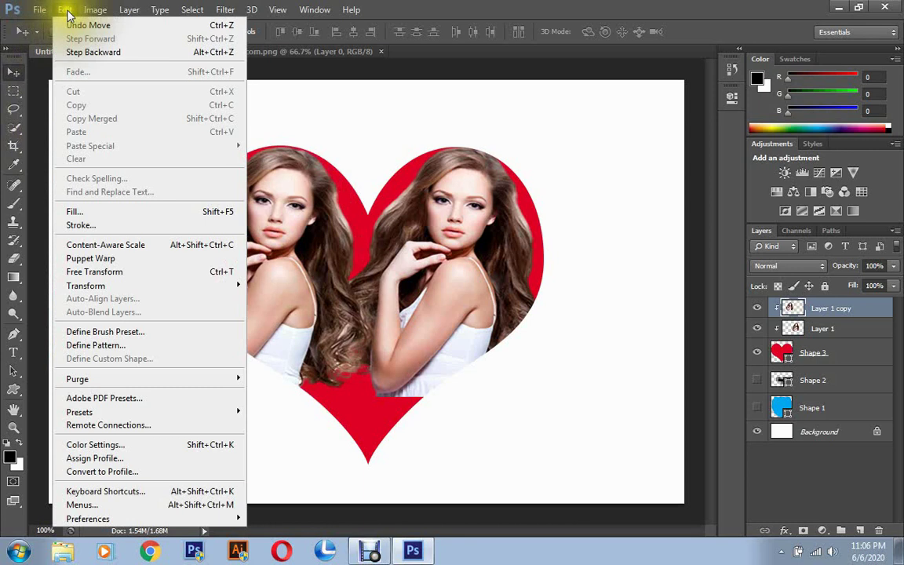
Flip Layer 1 copy horizontally and slide it right so the two women mirror each other
left_click(145, 273)
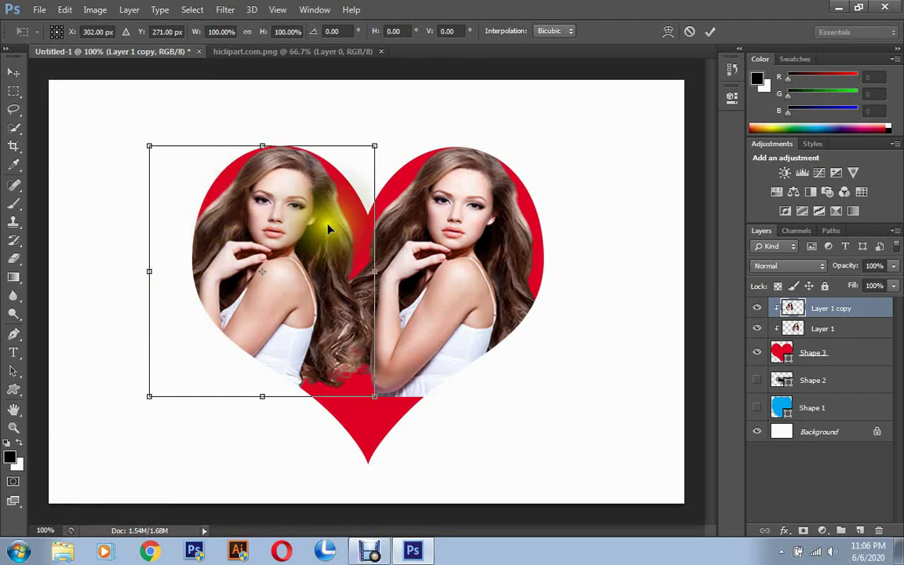
right_click(278, 208)
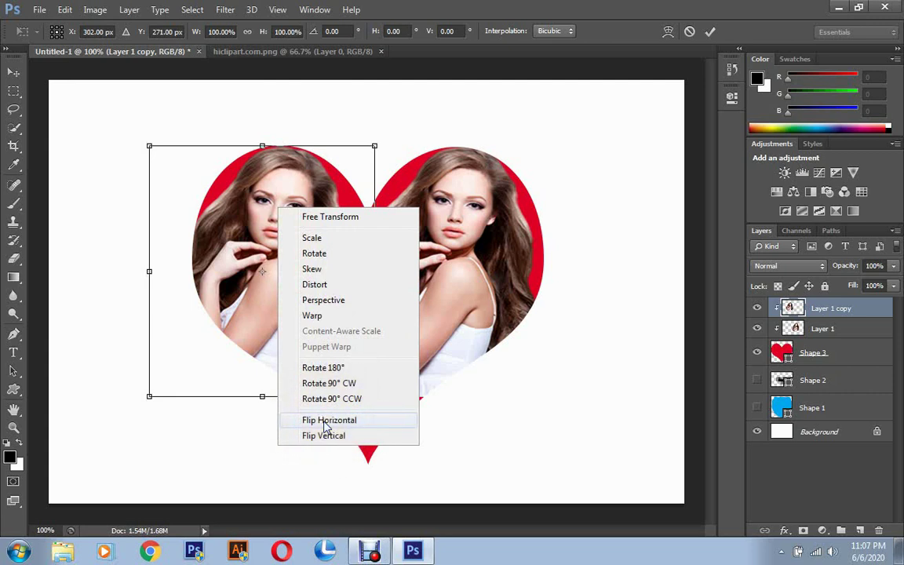
left_click(326, 421)
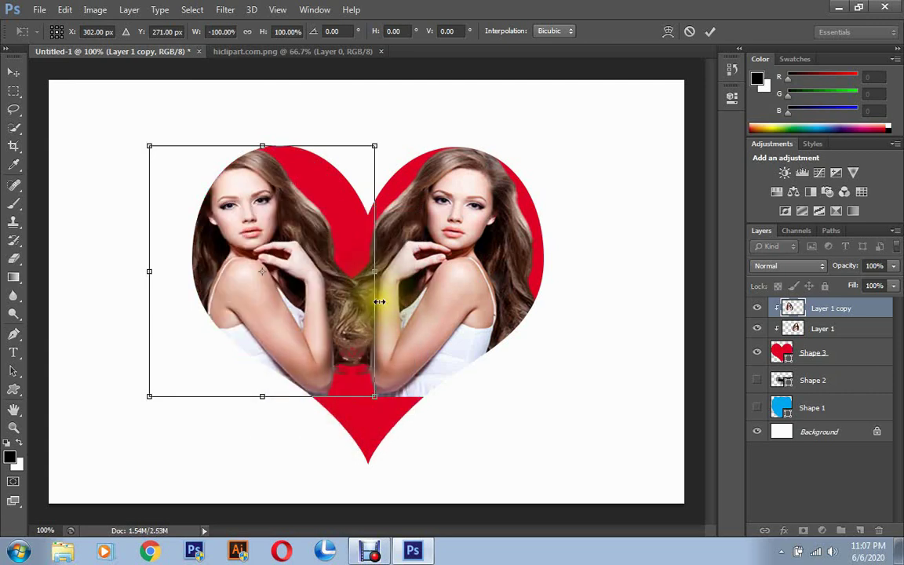
left_click(710, 31)
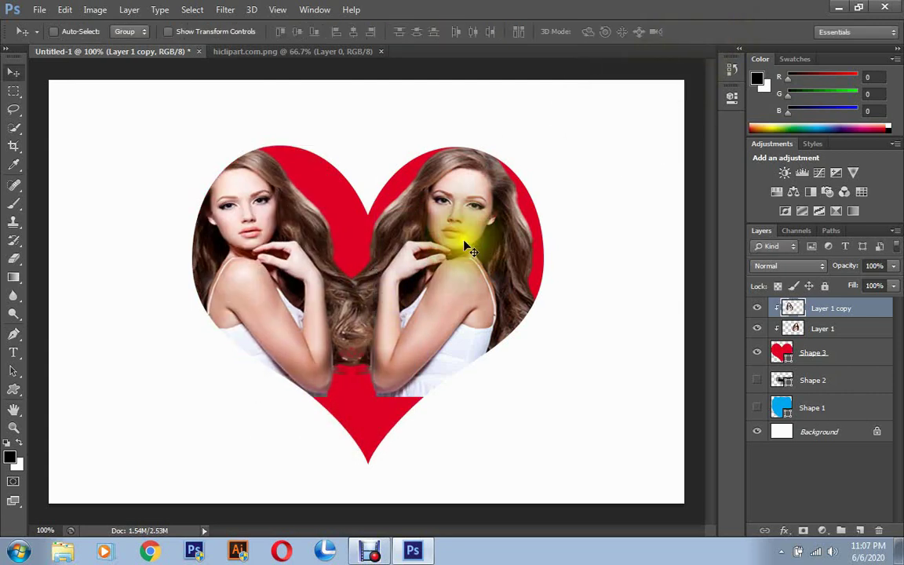
left_click_drag(275, 274, 311, 269)
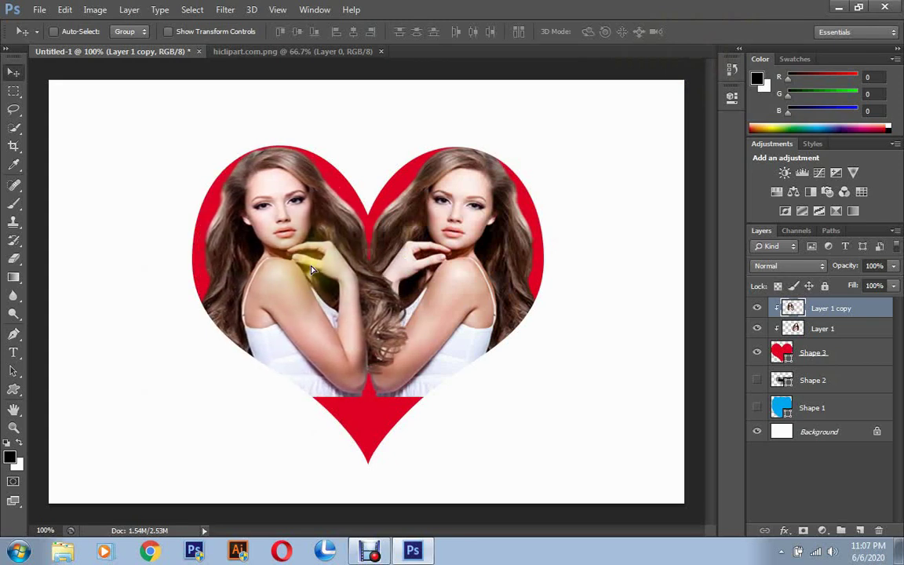
left_click(534, 380)
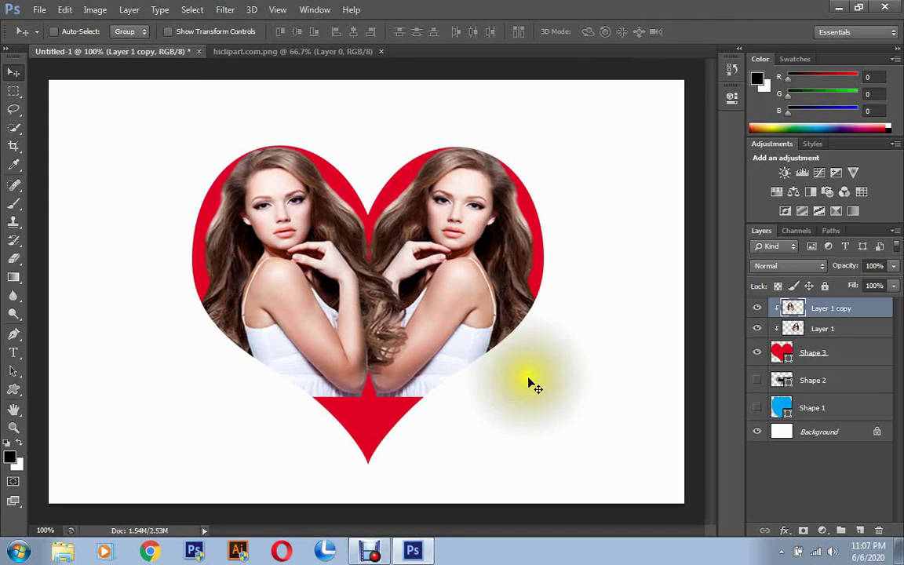
double_click(851, 315)
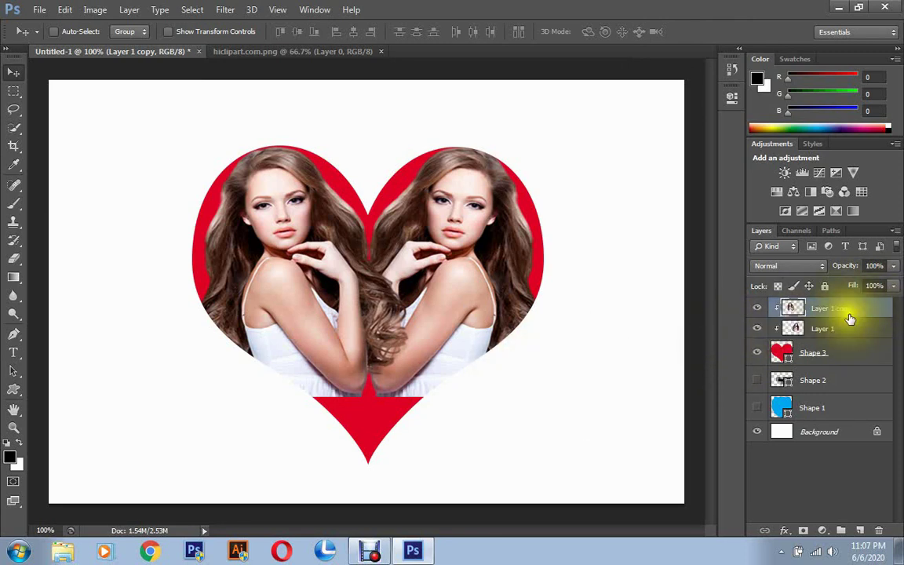
left_click(847, 317)
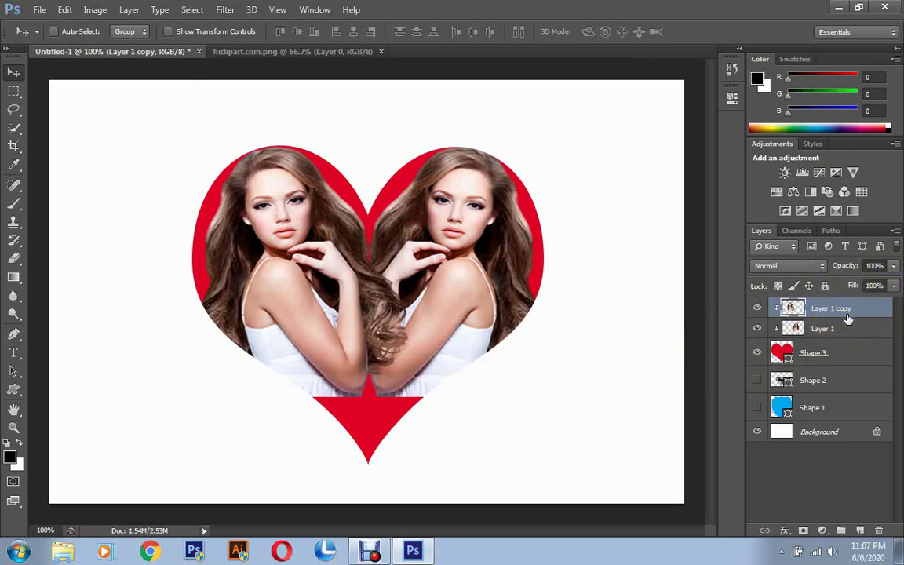
left_click(563, 349)
left_click(389, 338)
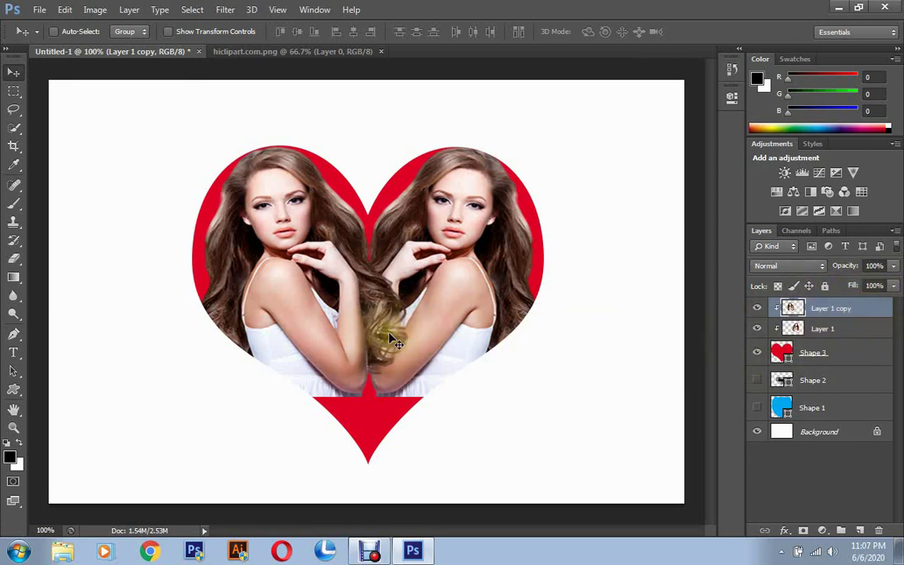